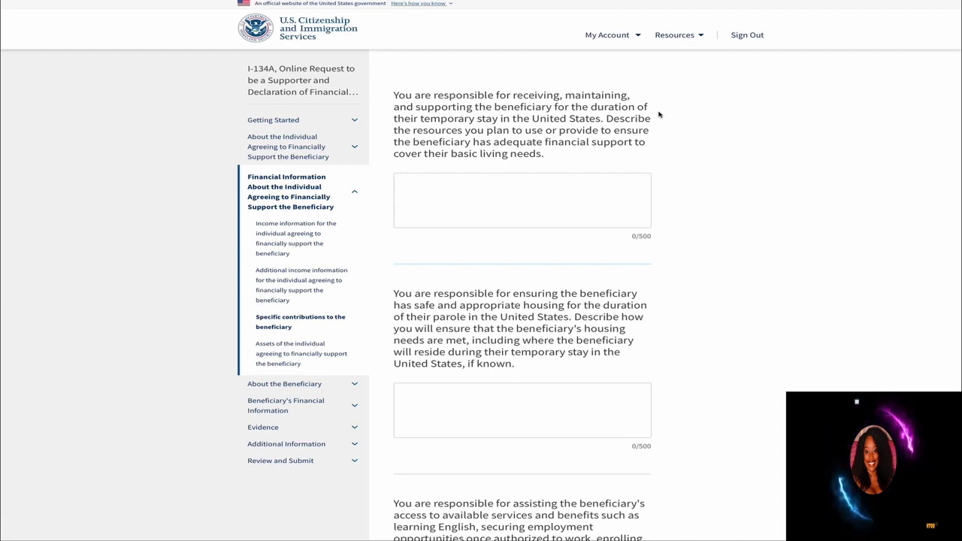
Begin the answer about resources for the beneficiary's basic living needs with "I have a home, which has 3 bedrooms".
left_click(539, 182)
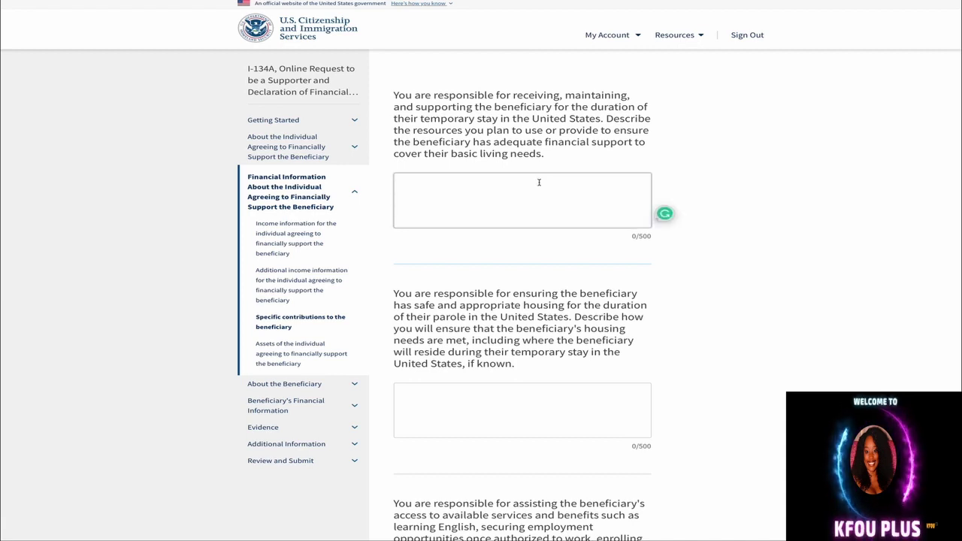
type("I have")
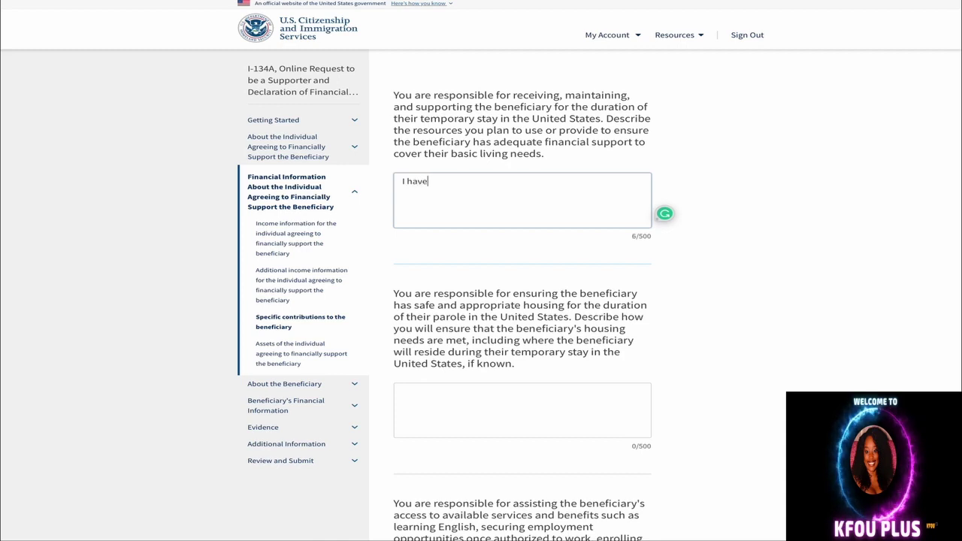
type(" a hoem")
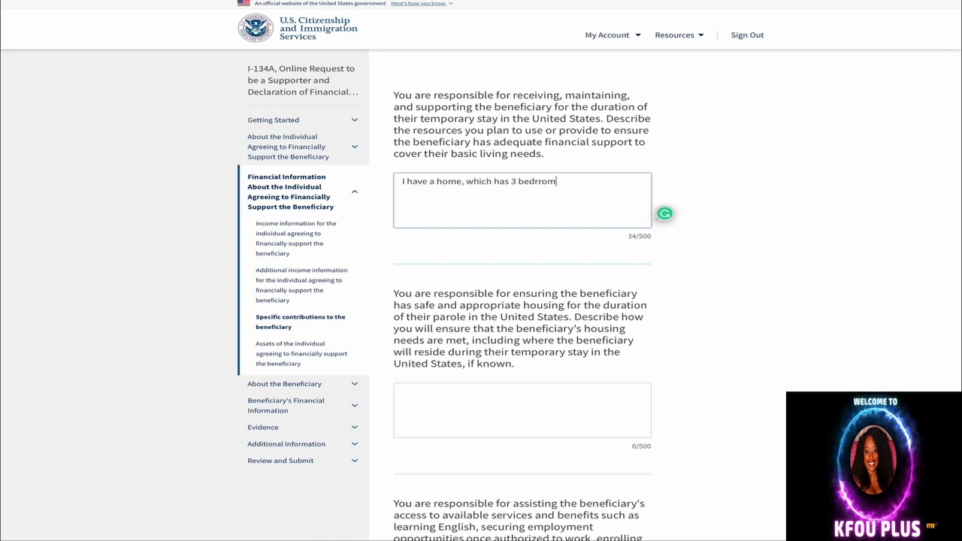
key("BackSpace")
key("BackSpace")
key("BackSpace")
type("o")
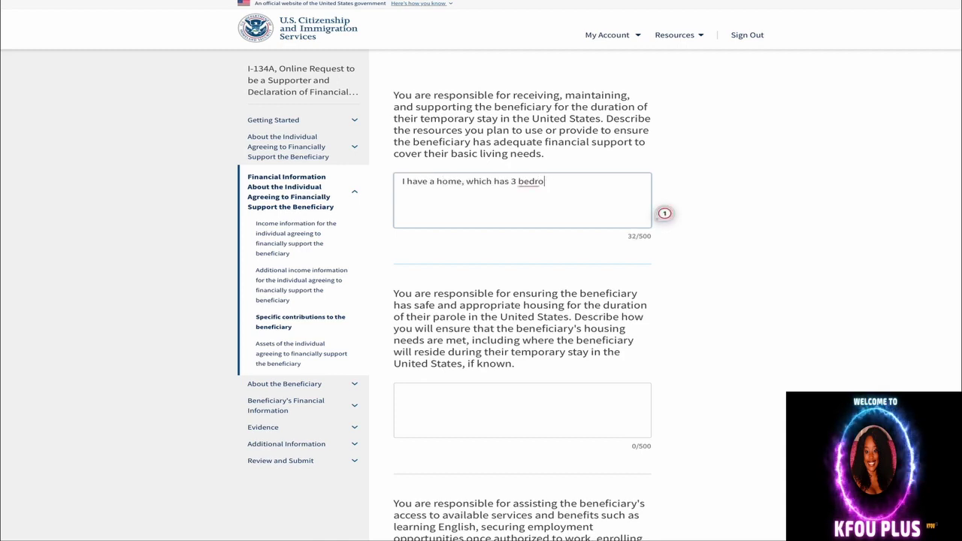
type("oms")
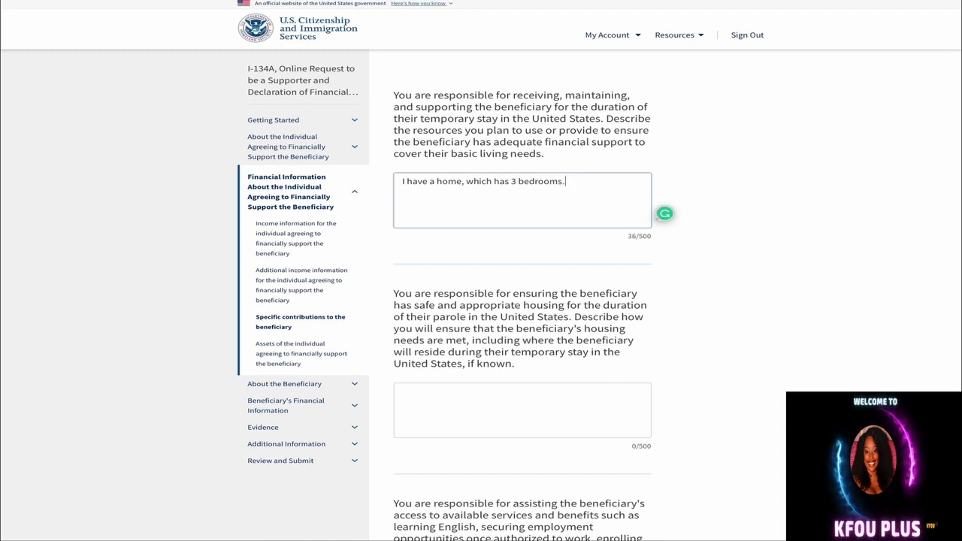
End the bedrooms sentence with a period and add "There will be space for them to live.".
type(". There will be")
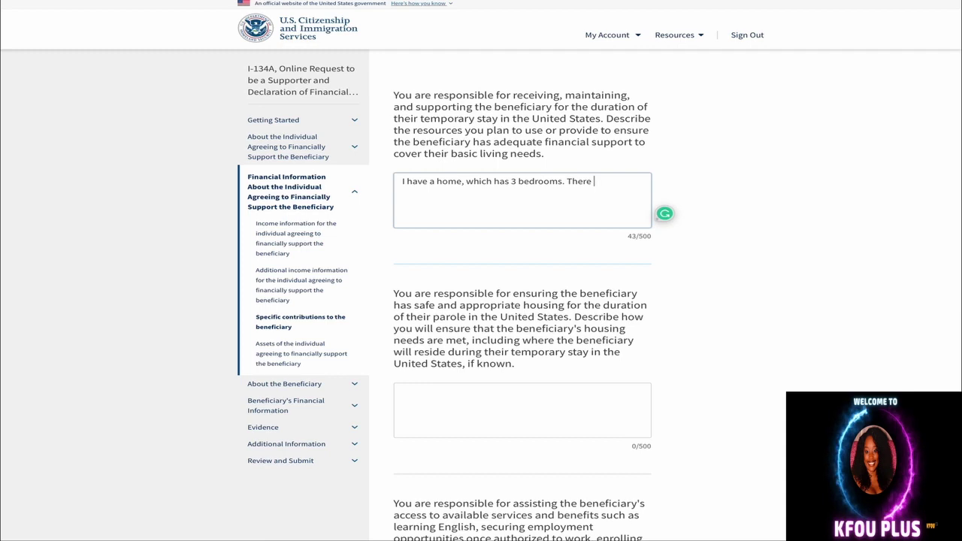
type(" sp")
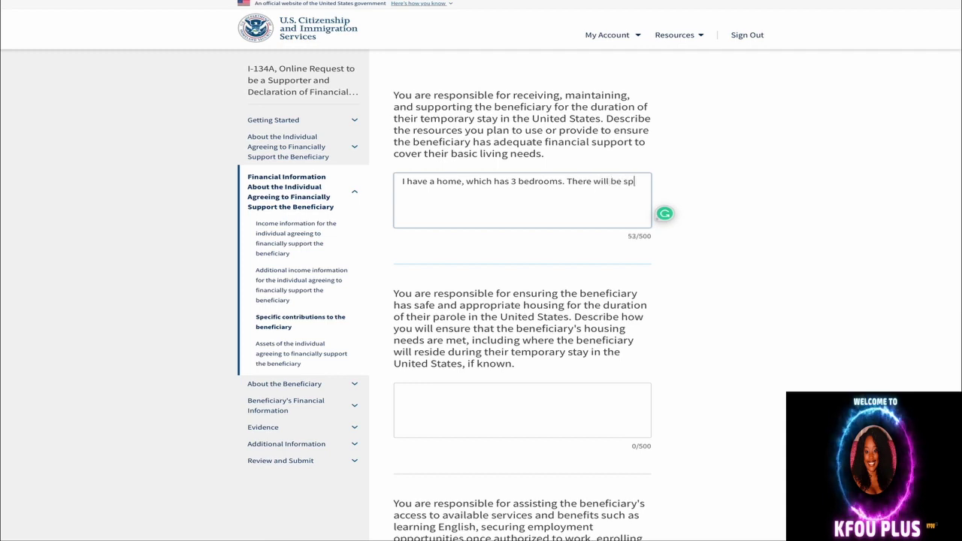
type("ace for them ")
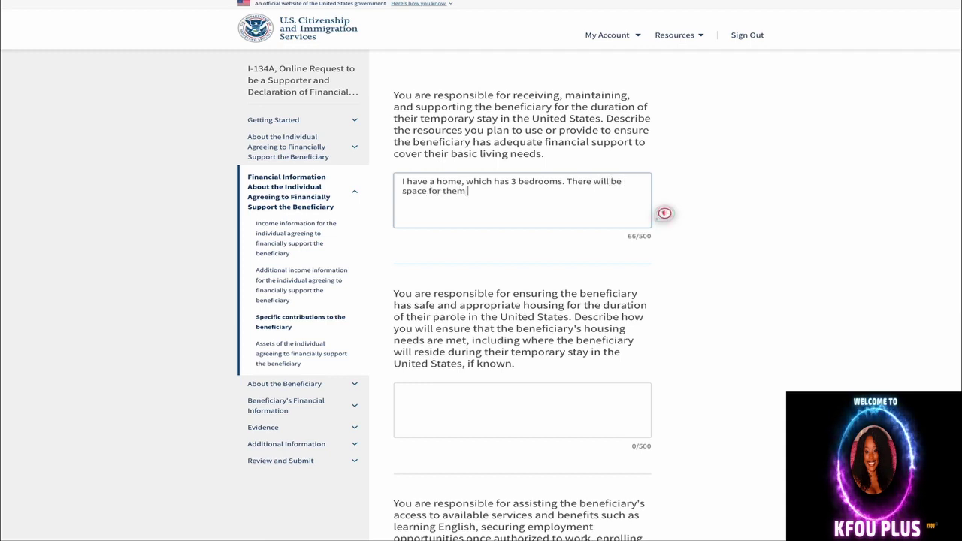
type("to live.")
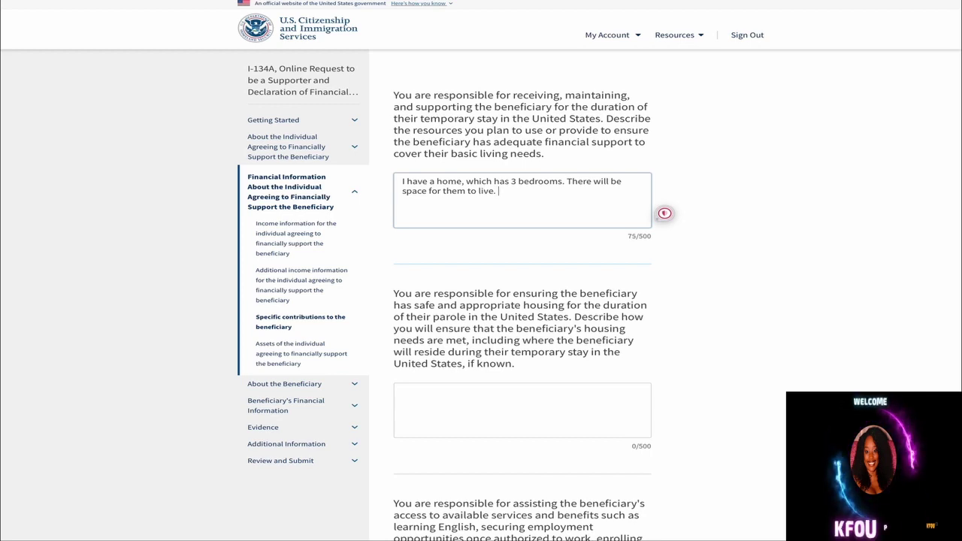
Reword the end of the second sentence to read "space for him to live.".
key("BackSpace")
key("BackSpace")
key("BackSpace")
key("BackSpace")
key("BackSpace")
key("BackSpace")
key("BackSpace")
key("BackSpace")
key("BackSpace")
key("BackSpace")
key("BackSpace")
key("BackSpace")
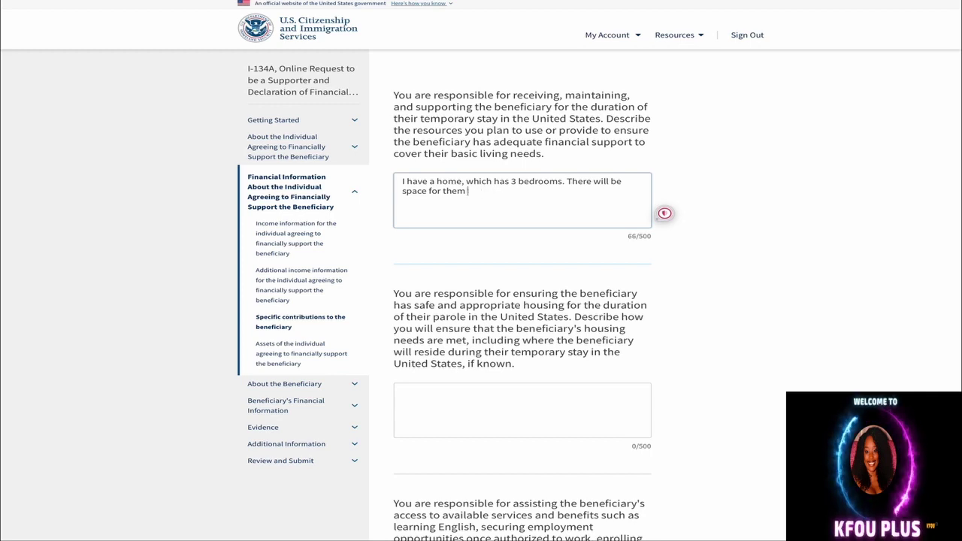
key("BackSpace")
key("BackSpace")
type("hi")
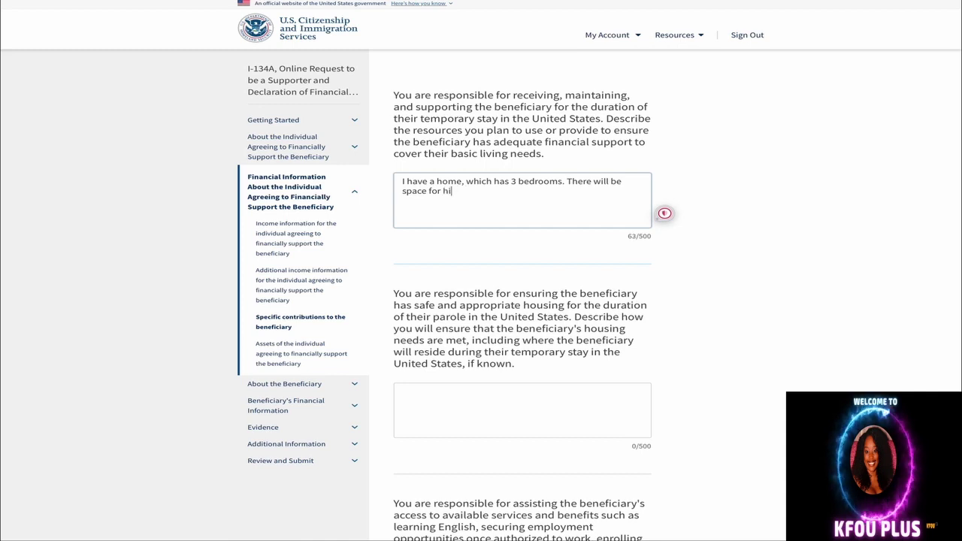
type("m to live. ")
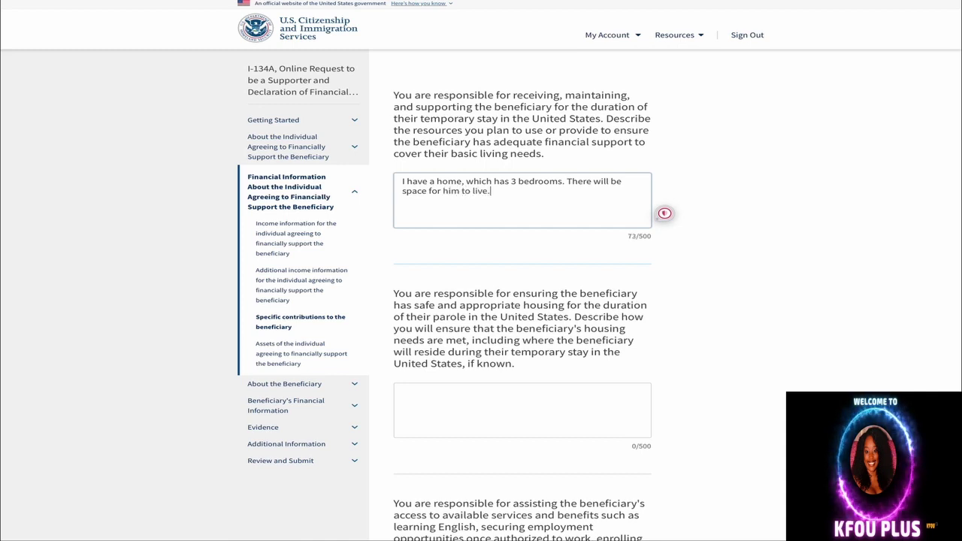
Continue the basic living needs answer with "I will provide my husband with food, water, shelter, and".
type("I will ")
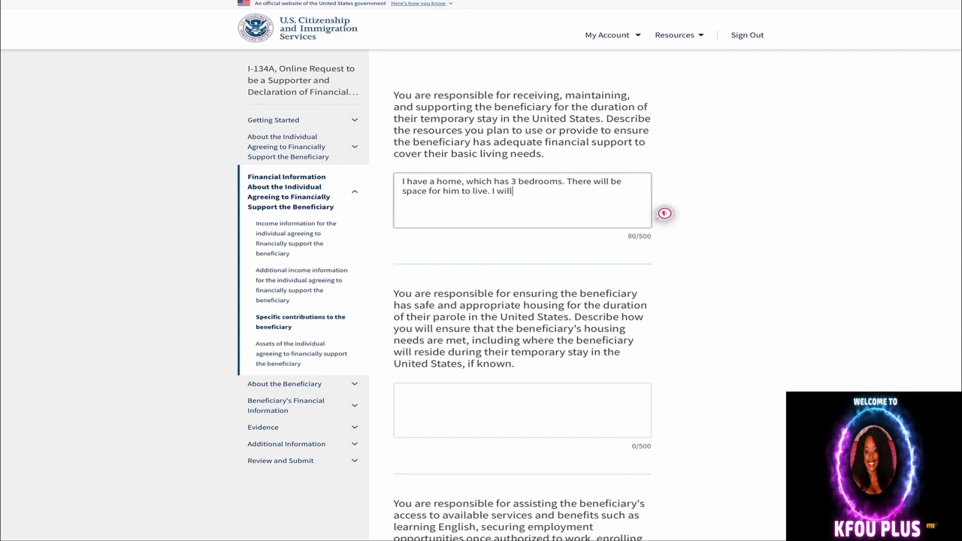
type("provide")
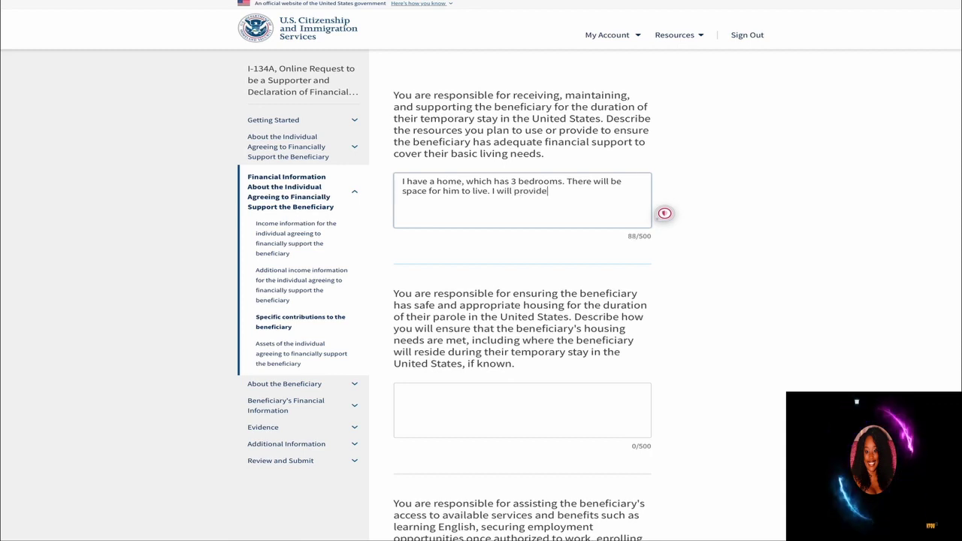
type(" my h")
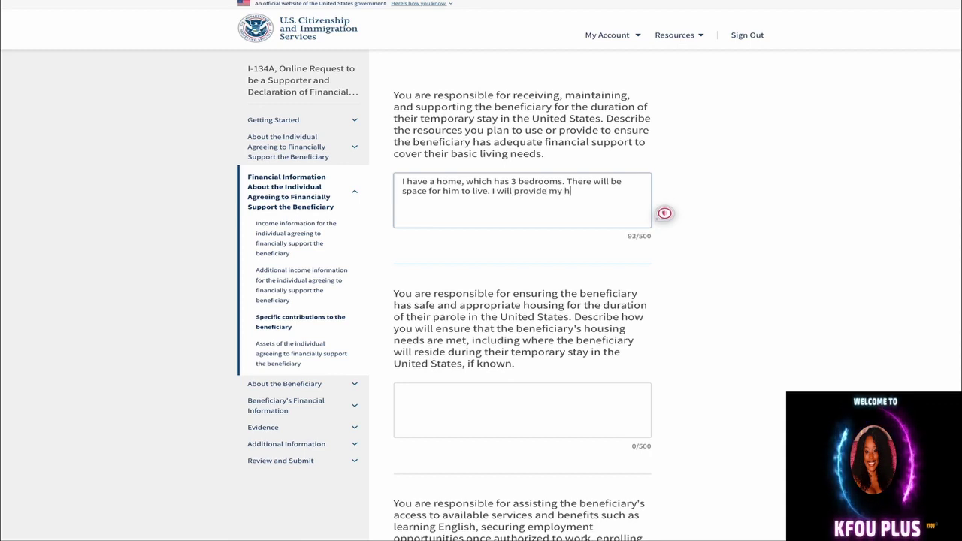
type("usba")
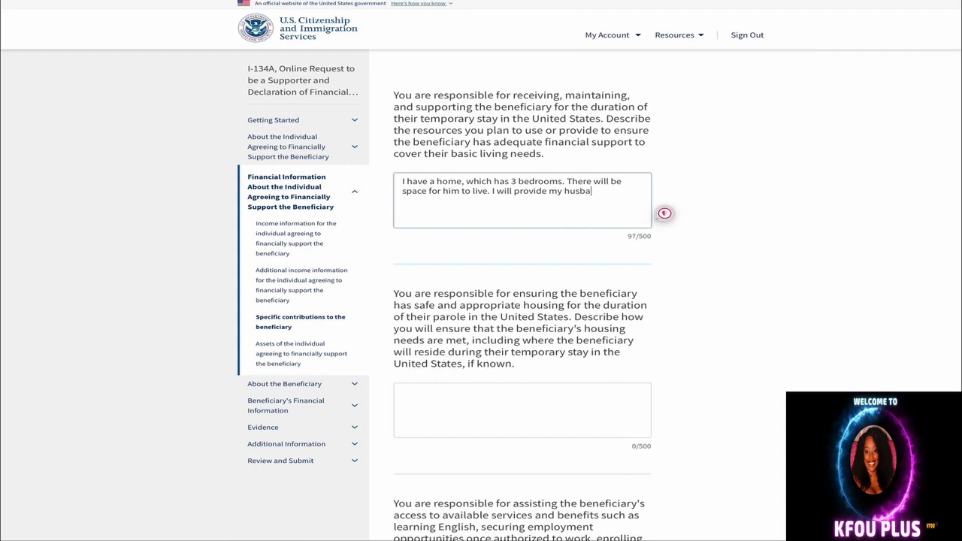
type("nd whi")
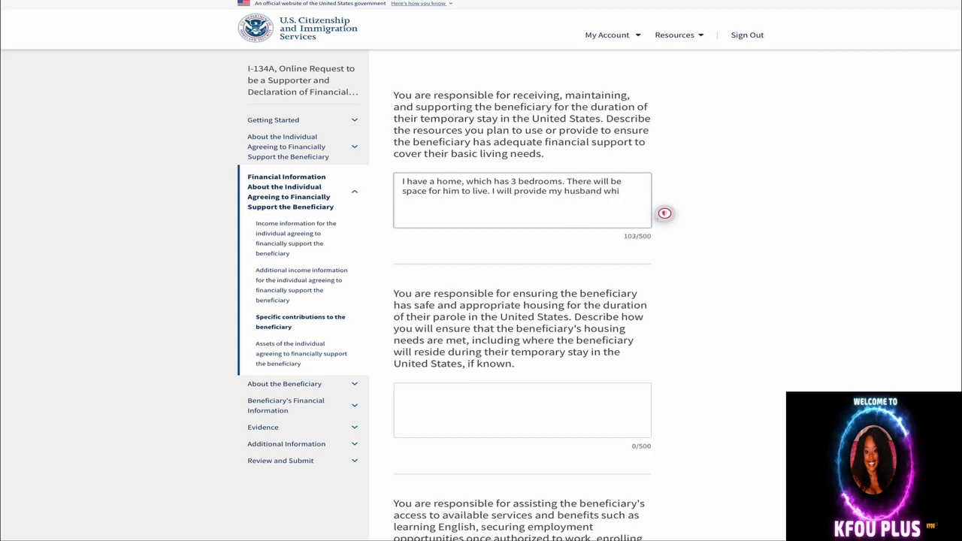
key("BackSpace")
key("BackSpace")
key("BackSpace")
type("wit")
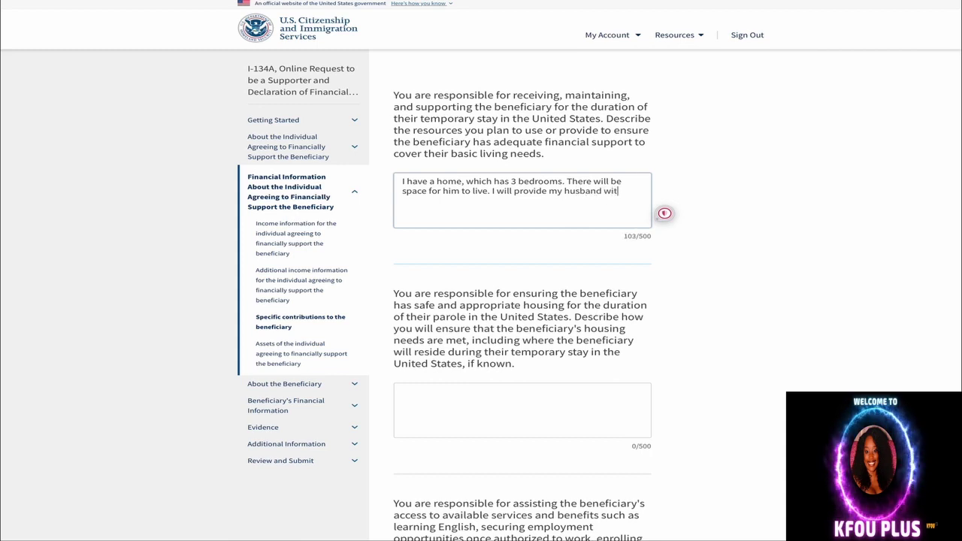
type("h food, ")
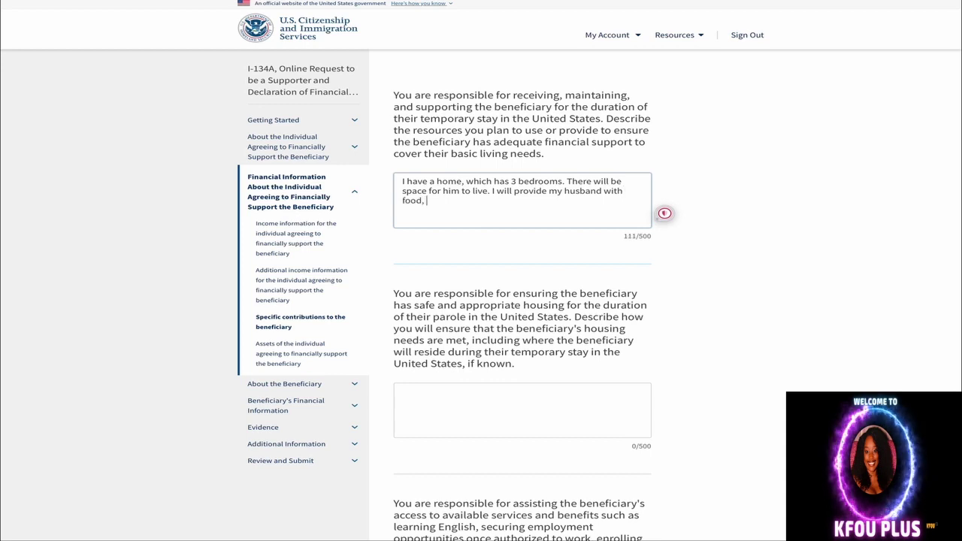
type("water, s")
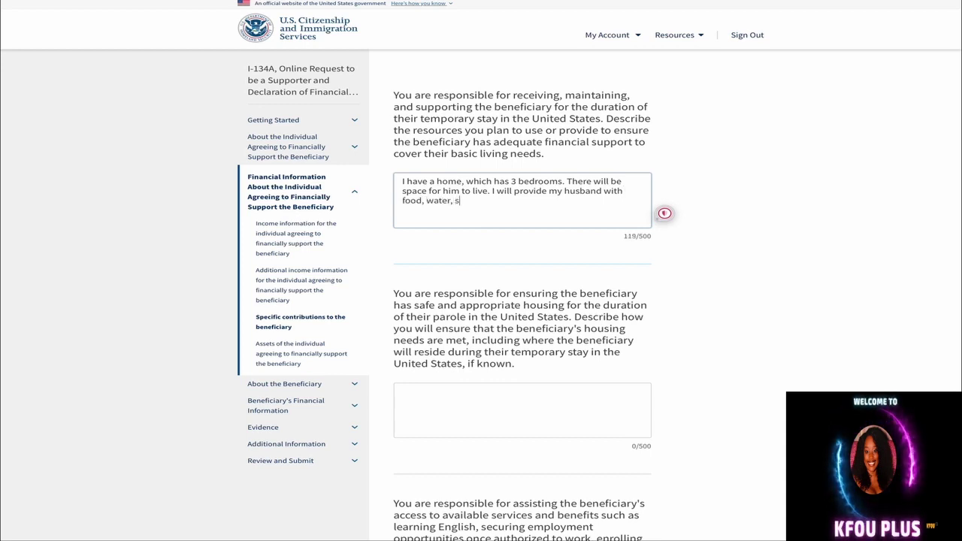
type("helter, and ")
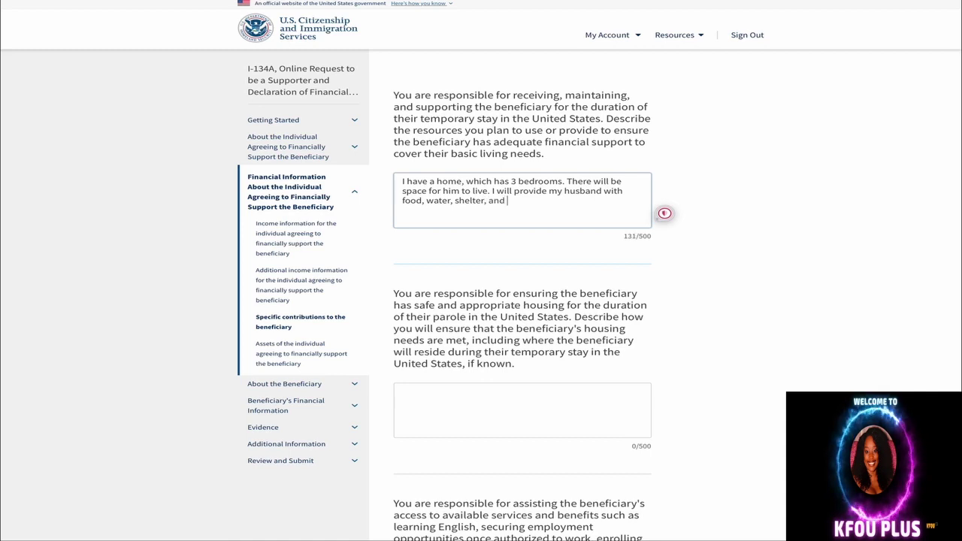
Complete the sentence about providing for the husband with "the above if you know what I mean.".
type("the a")
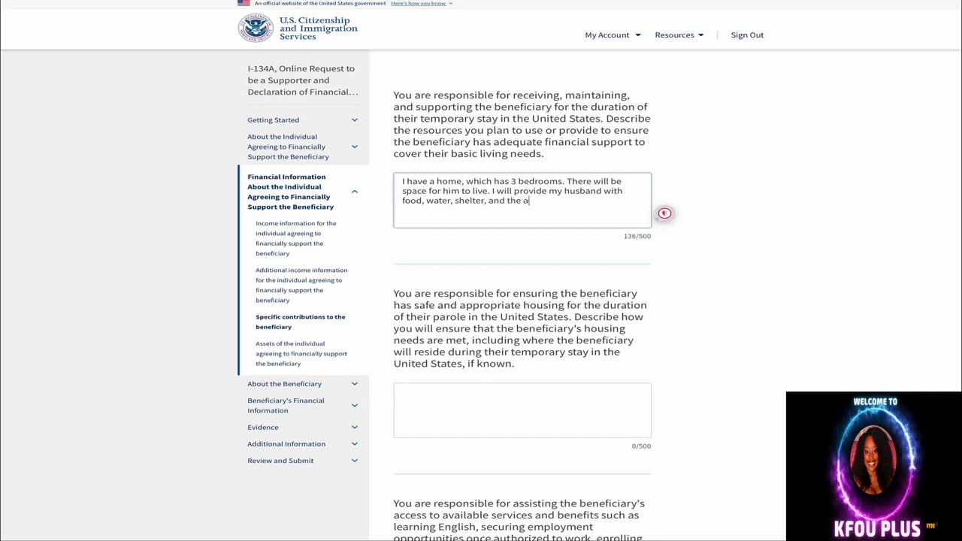
type("bove")
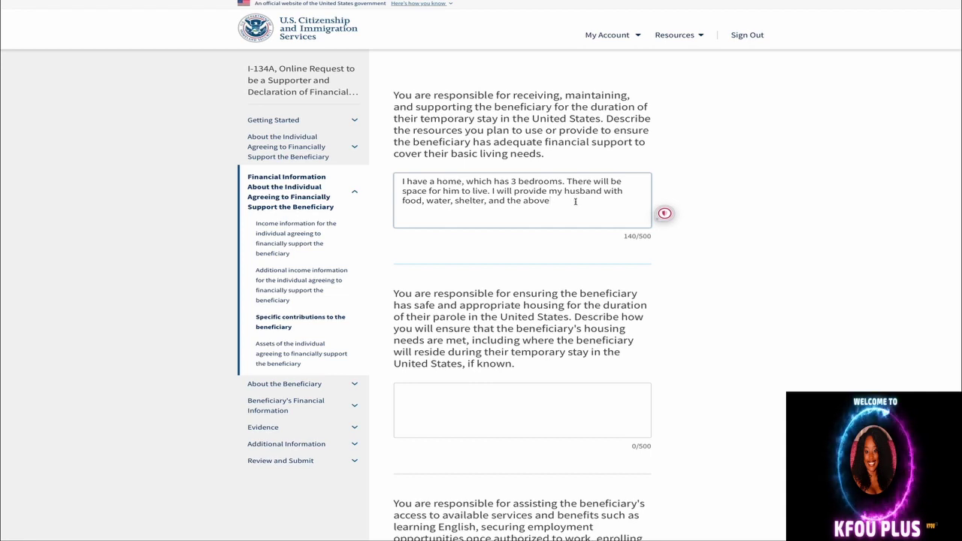
type("if y")
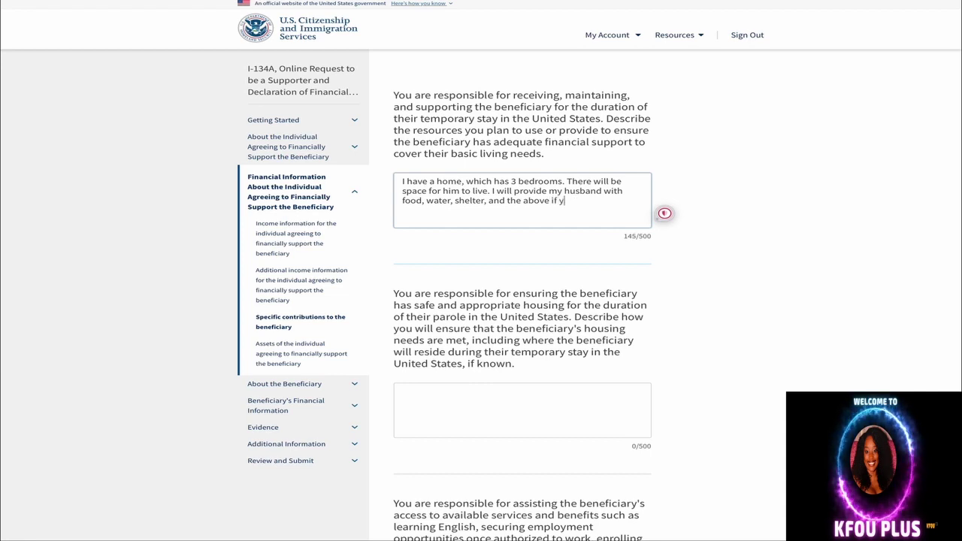
type("ou know ")
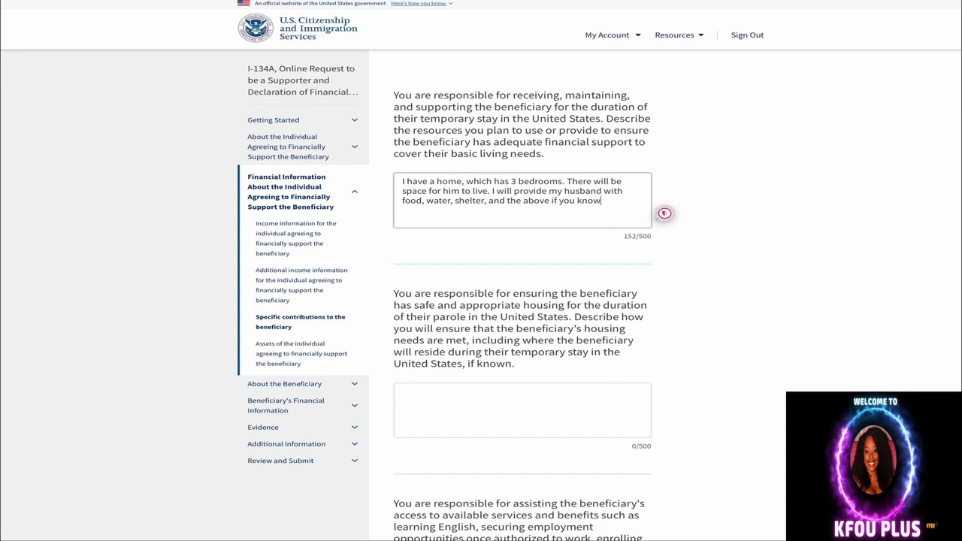
type("whar")
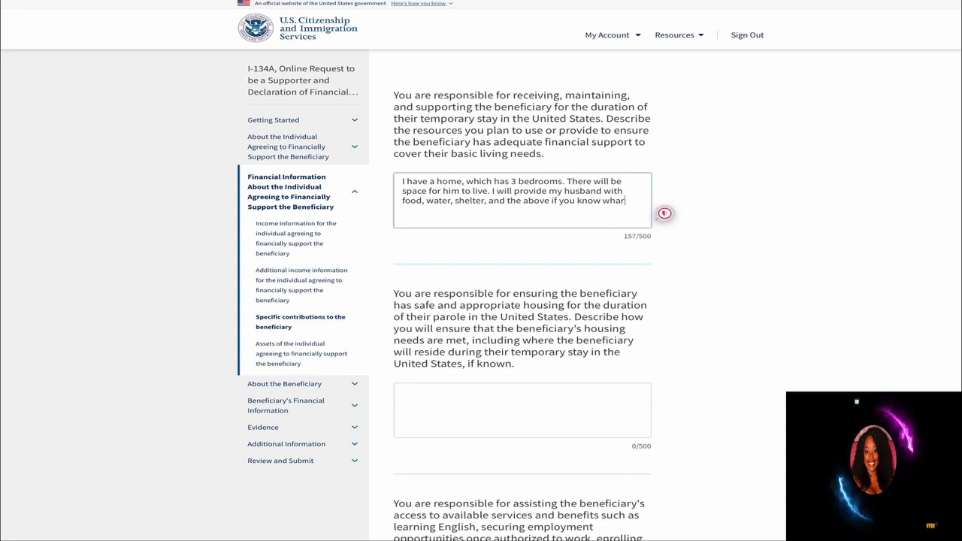
key("BackSpace")
key("BackSpace")
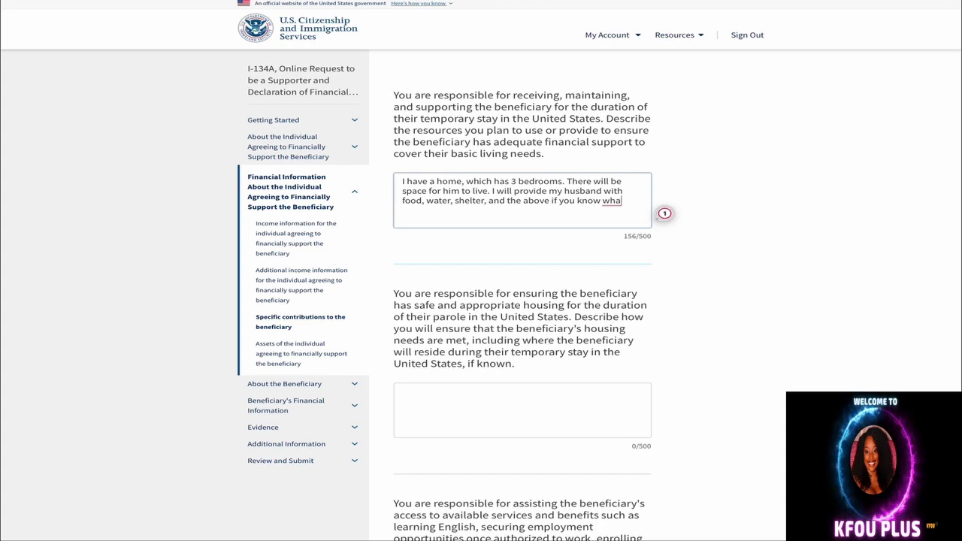
type("t I ")
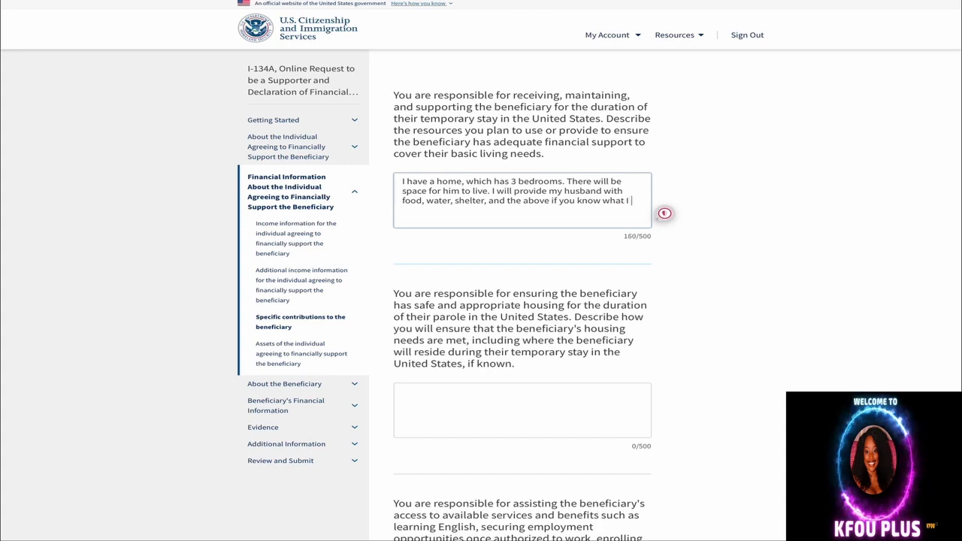
type("mean.")
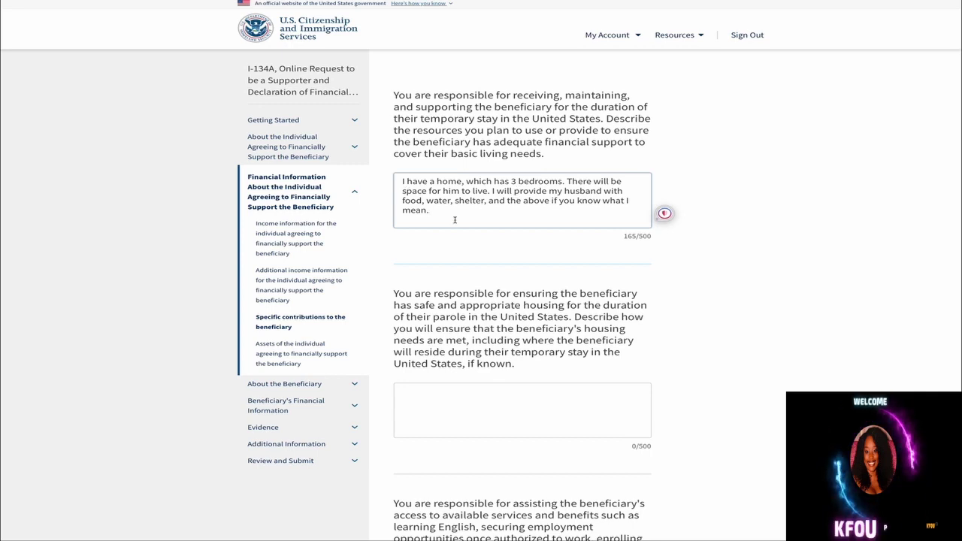
Start another sentence in the basic living needs answer with "I'll have".
type("I mean. I")
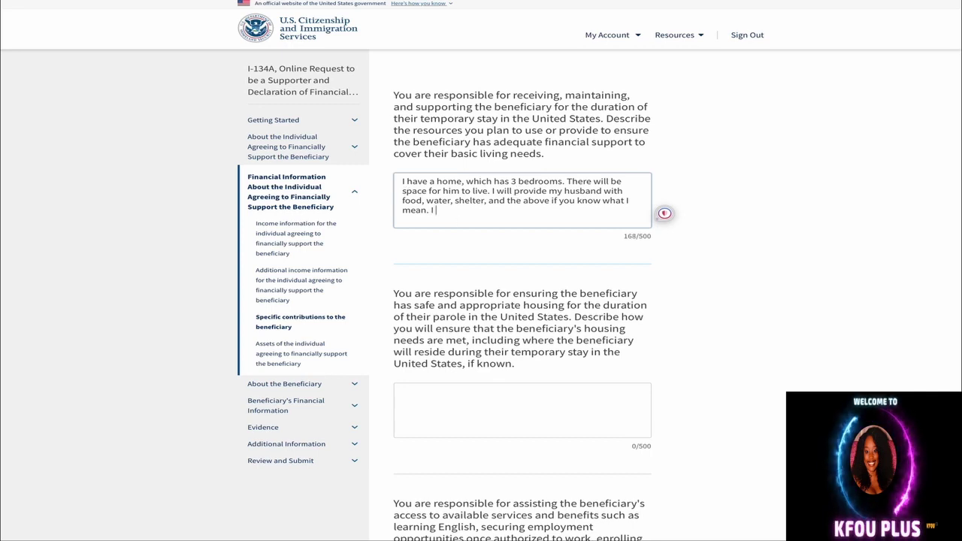
type("'' have")
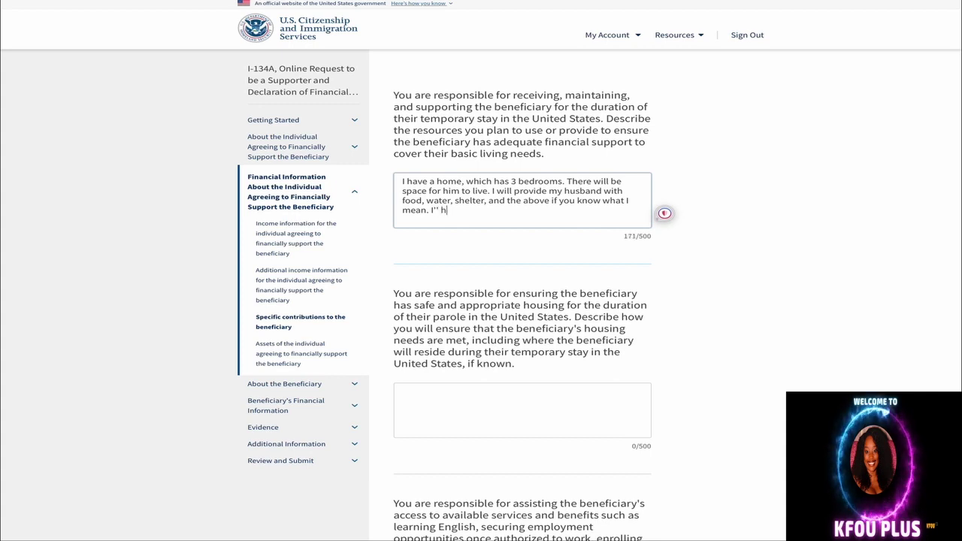
key("BackSpace")
key("BackSpace")
key("BackSpace")
key("BackSpace")
key("BackSpace")
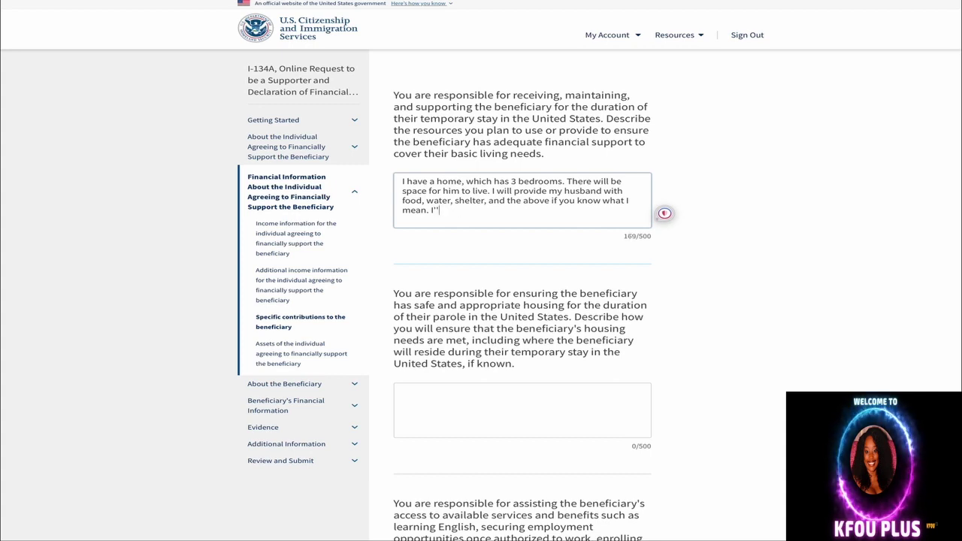
type("ll have")
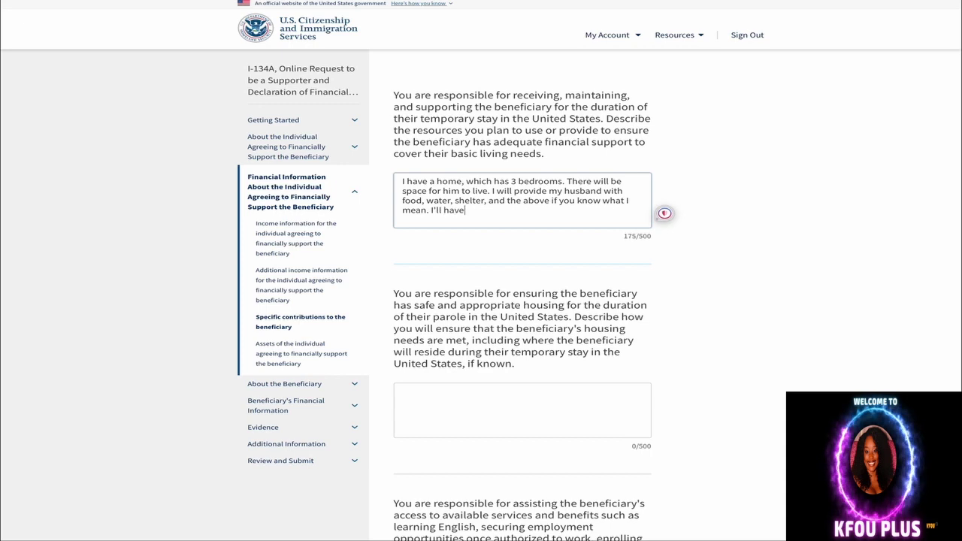
Complete the sentence in the basic living needs answer with "the suffient income to support my benifeciary.".
type(" the suffient")
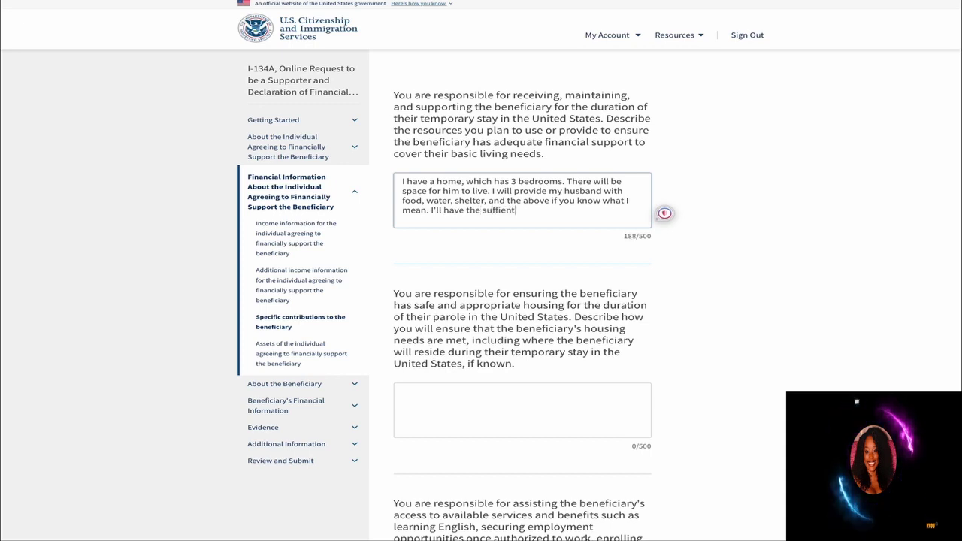
type(" income to ")
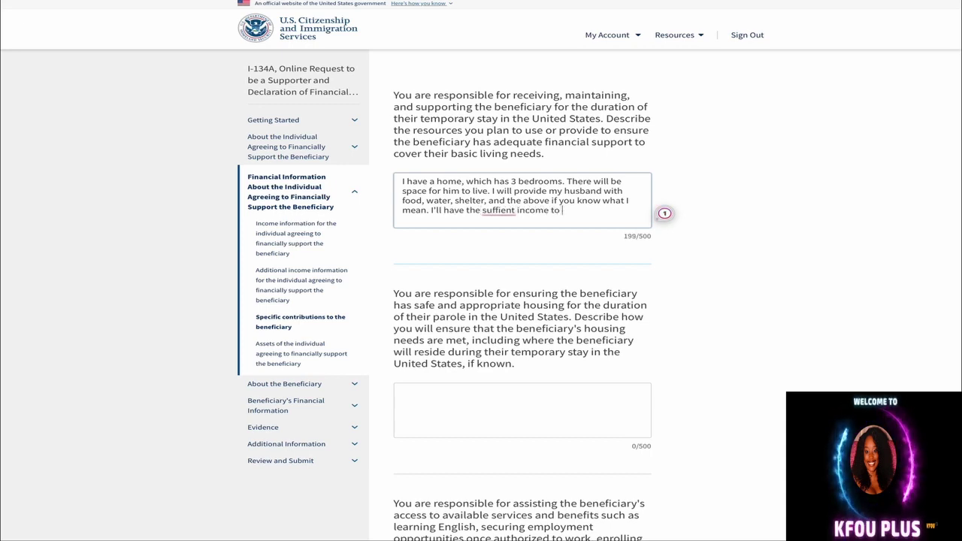
type("support ")
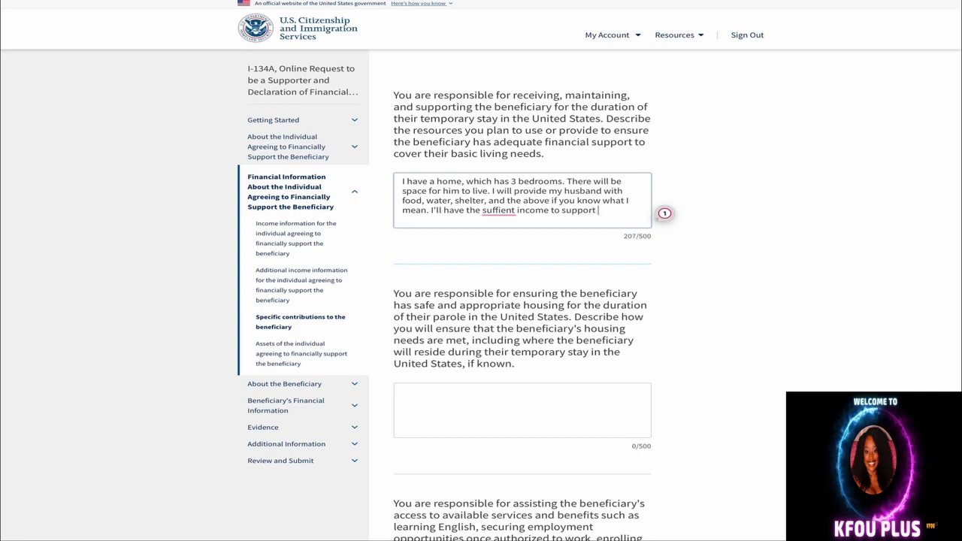
type("my ben")
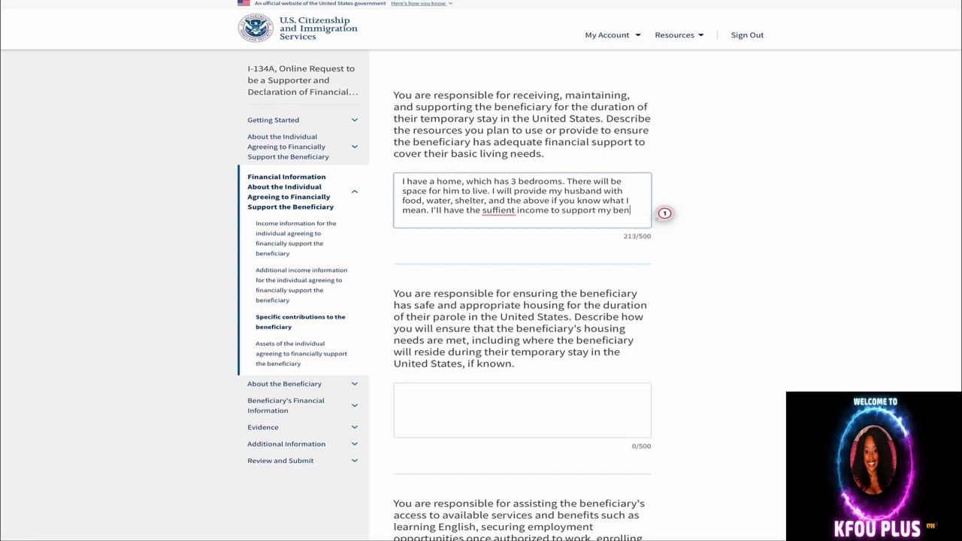
type("ifeciary")
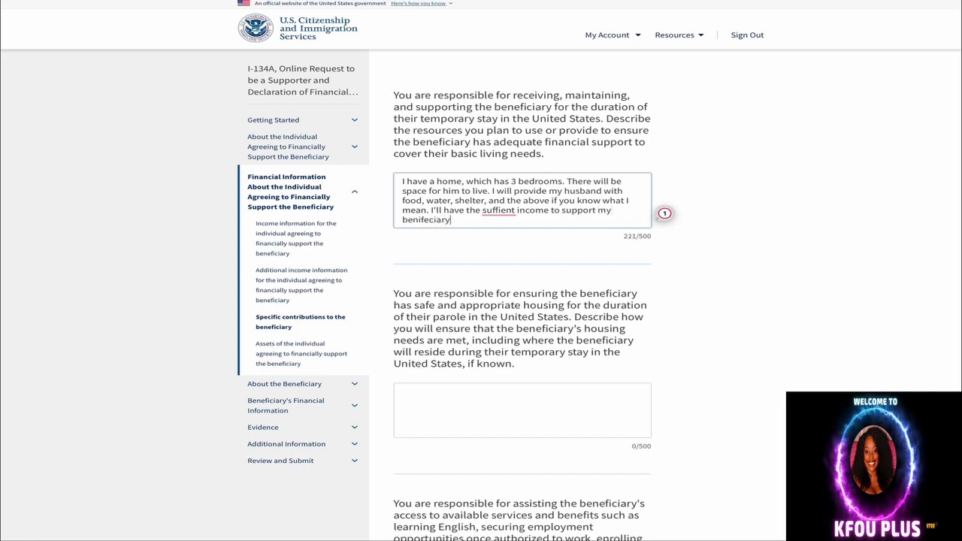
type(".")
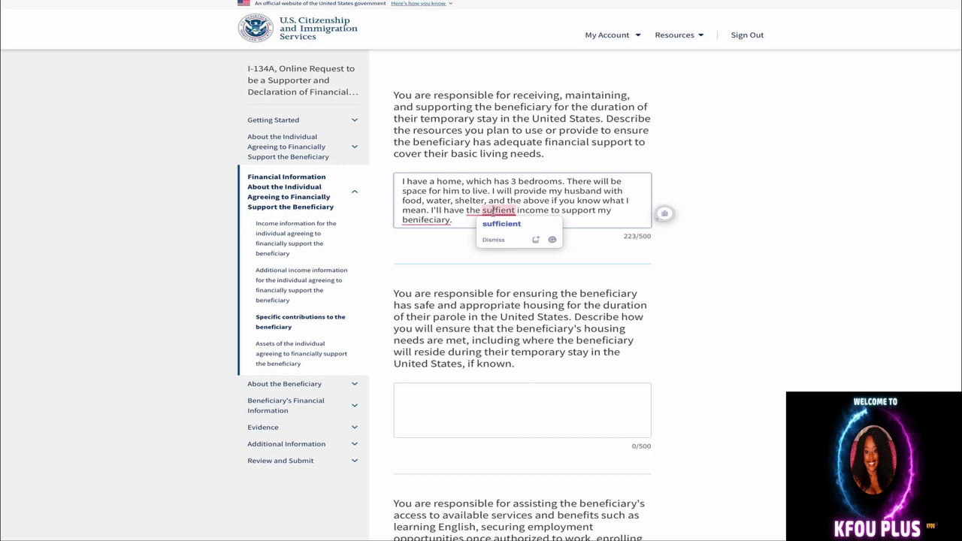
Replace "suffient" with "s" and correct "benifeciary" to "beneficiary" in the last sentence of the basic living needs answer.
double_click(494, 211)
type("s")
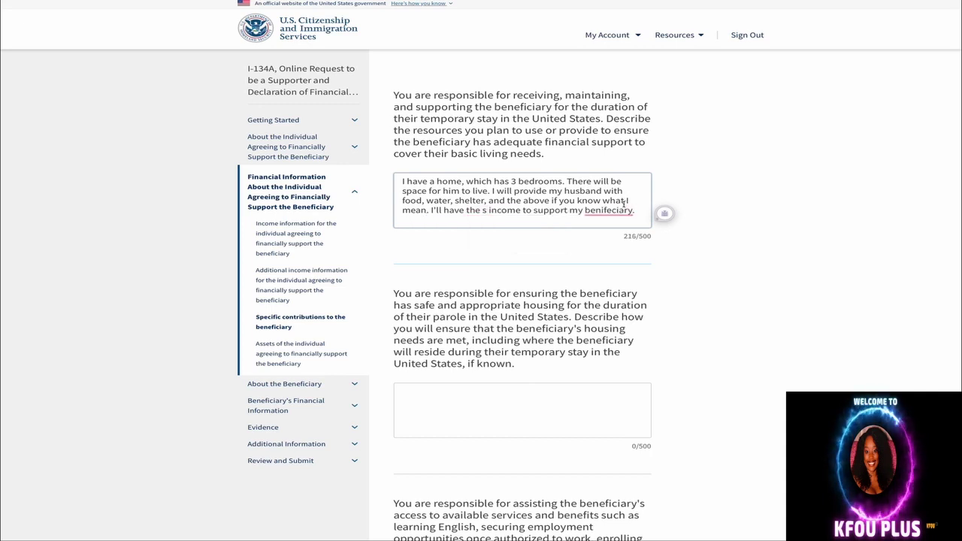
double_click(609, 210)
type("b")
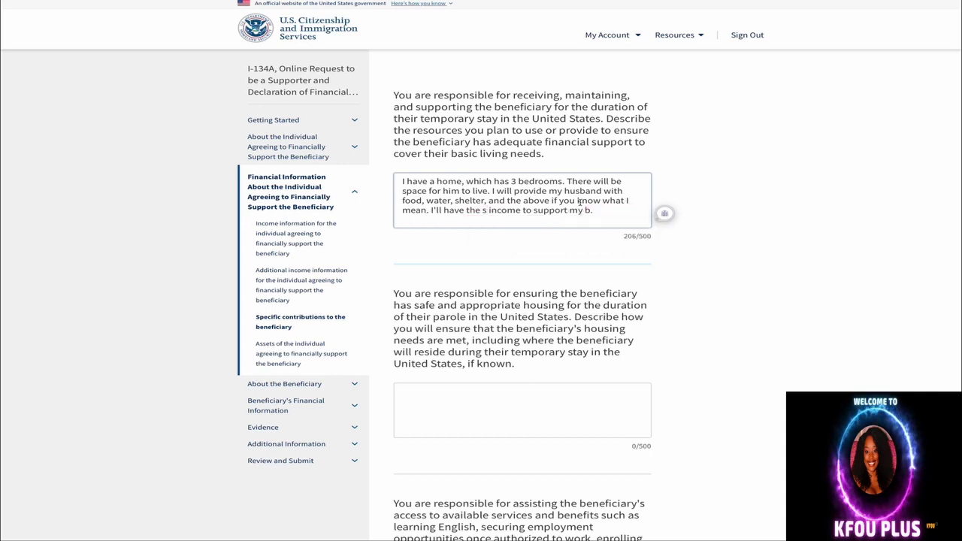
type("en")
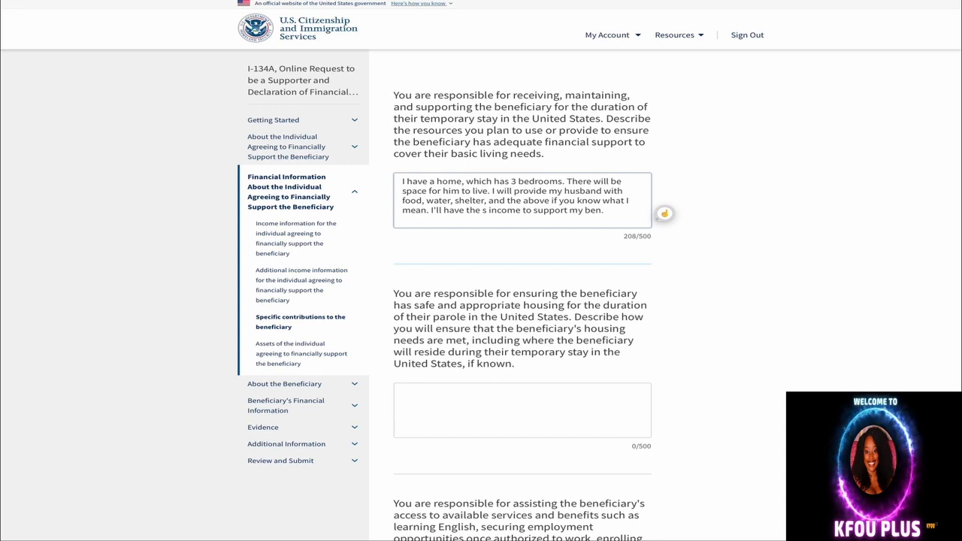
type("efic")
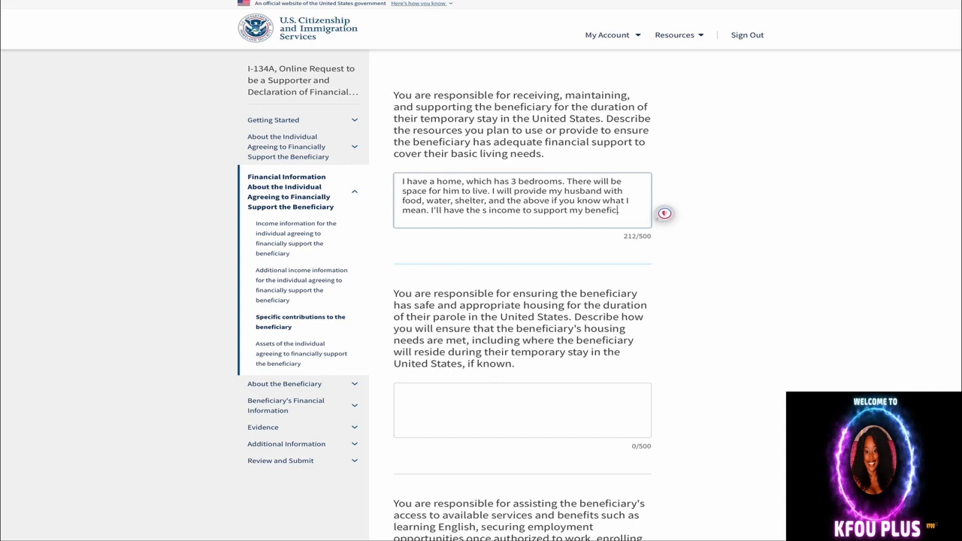
type("iary.")
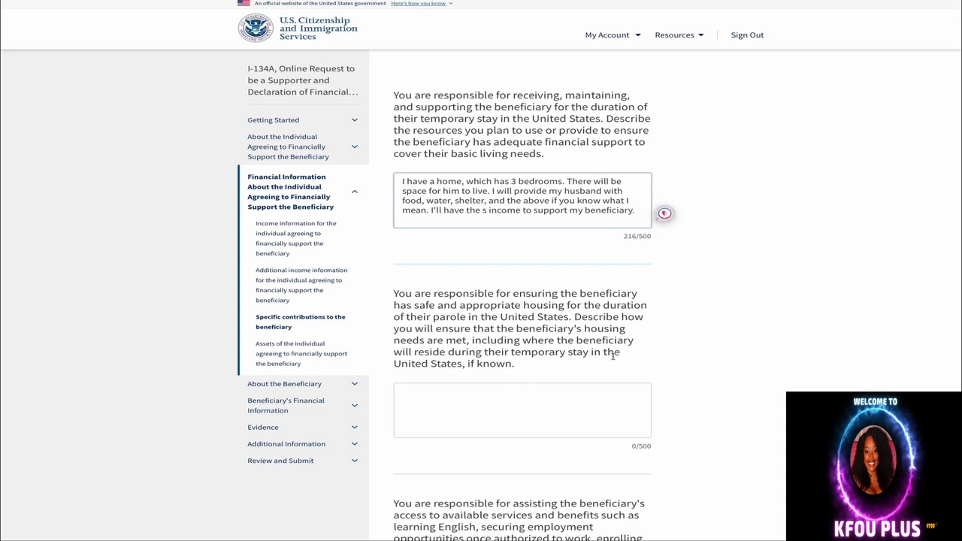
Begin the answer about the beneficiary's housing with "I will provied housing for my beneficiary".
left_click(490, 416)
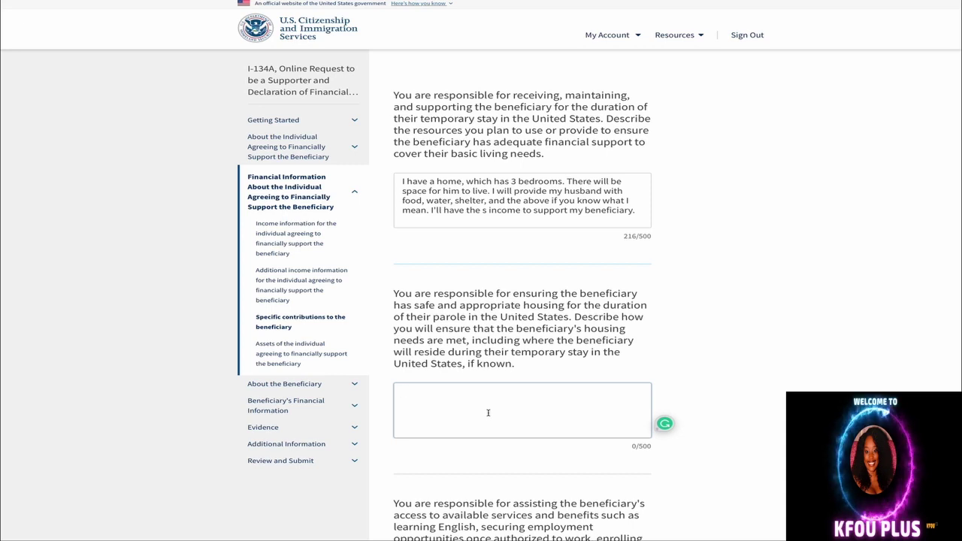
type("I will ")
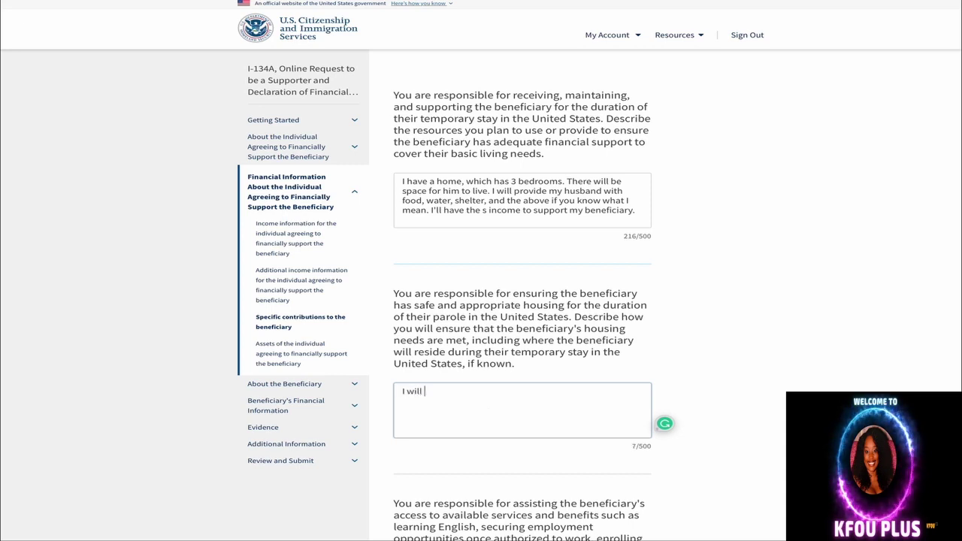
type("provied")
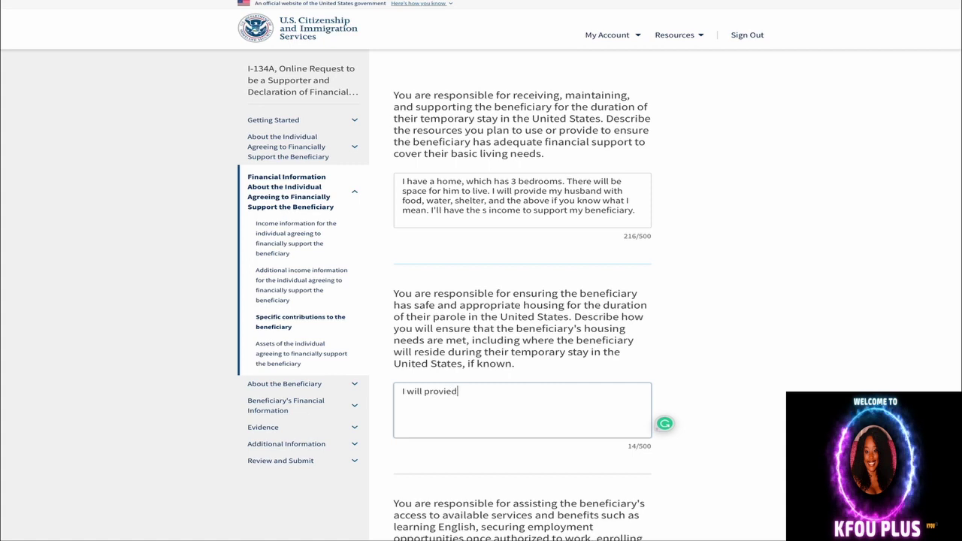
type(" housing ")
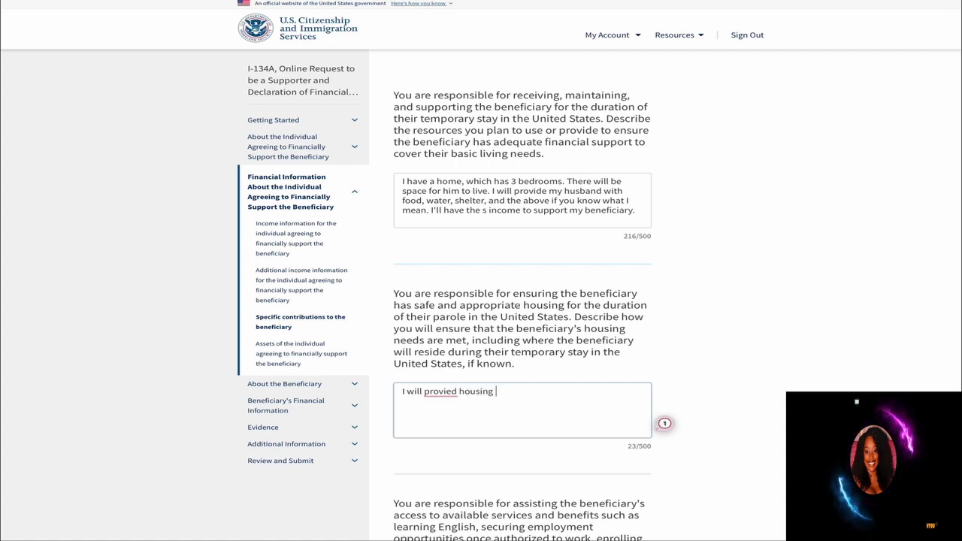
type("for my be")
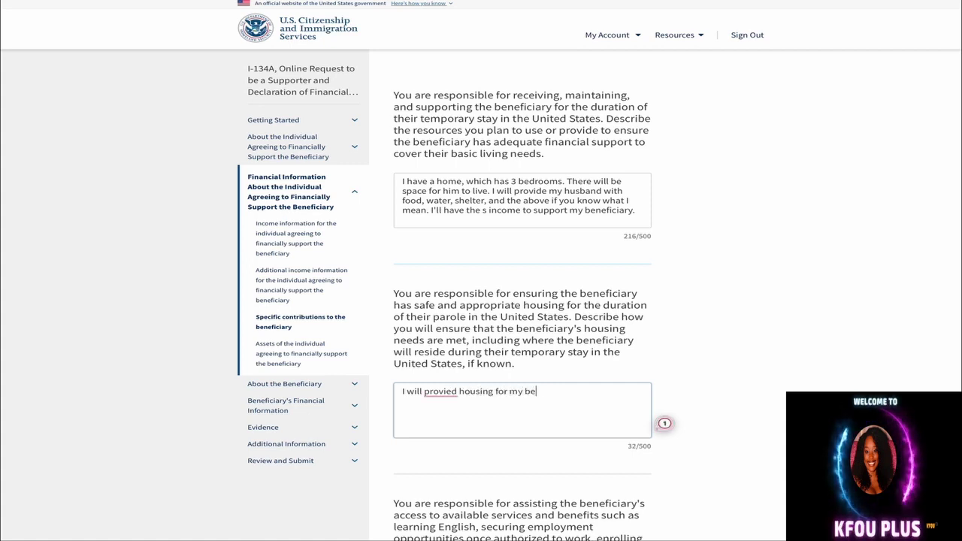
type("neficiary")
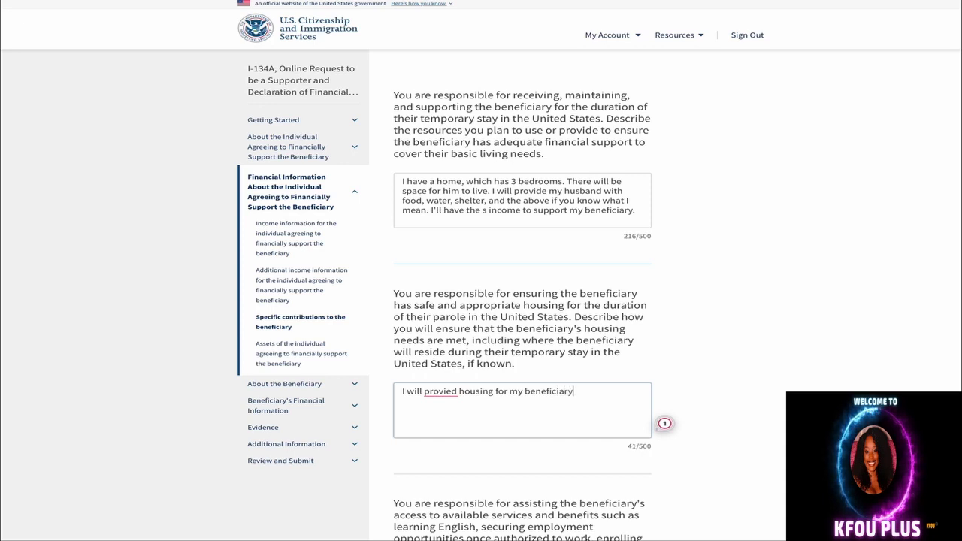
Continue the housing answer with ", at my home for the duration of".
type(", at m")
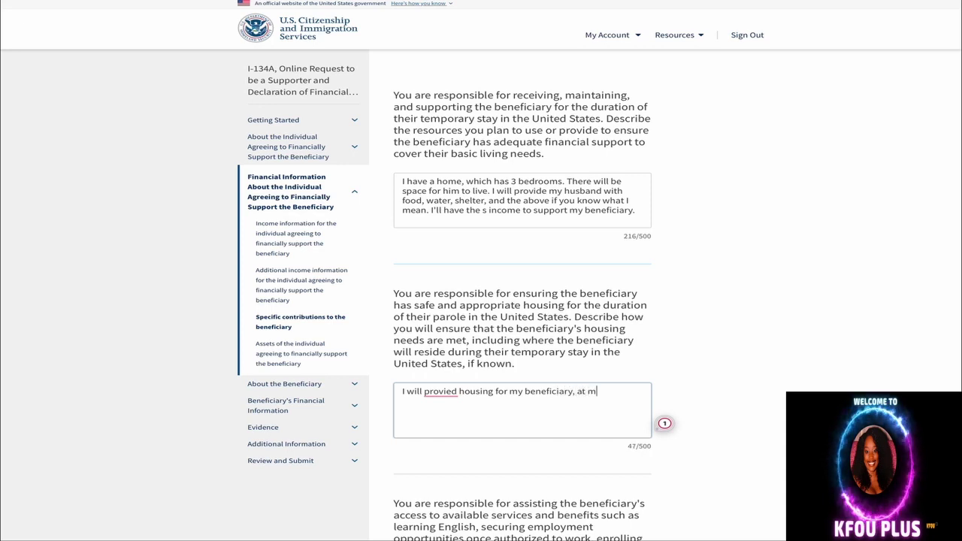
type("yhome")
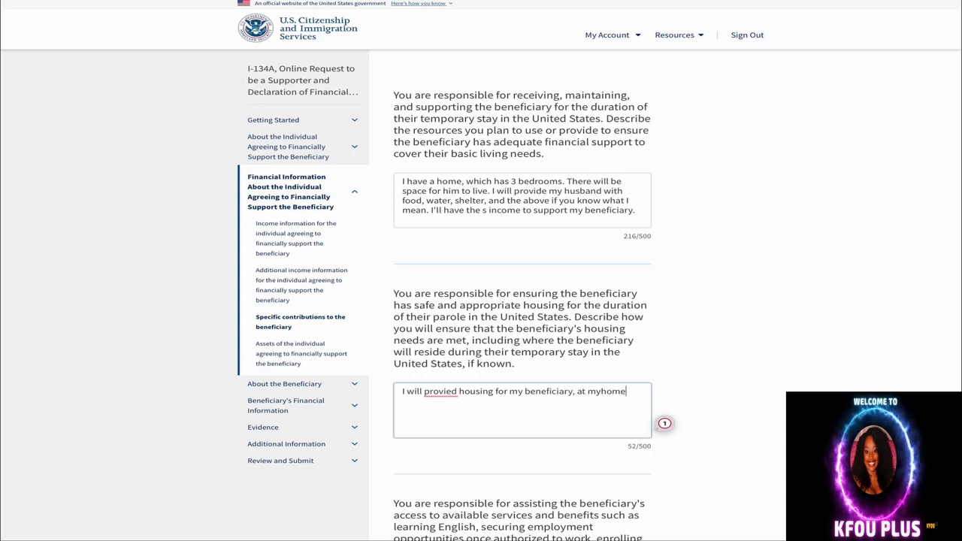
key("BackSpace")
key("BackSpace")
key("BackSpace")
key("BackSpace")
key("BackSpace")
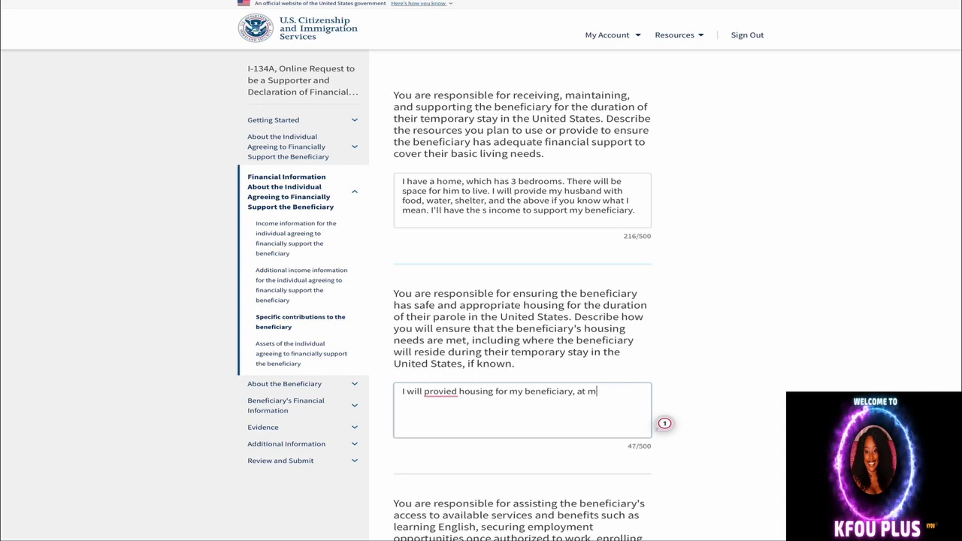
key("BackSpace")
type("y ho")
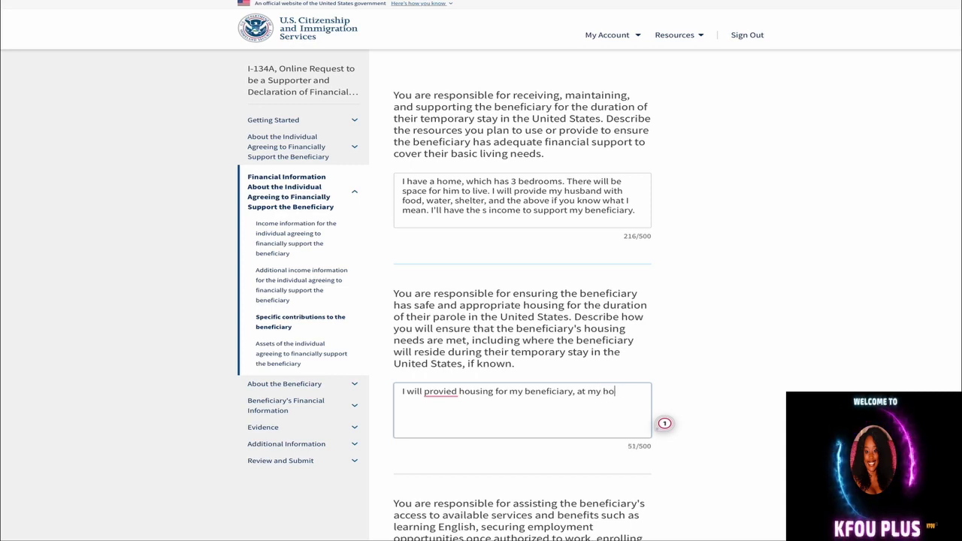
type("me for the d")
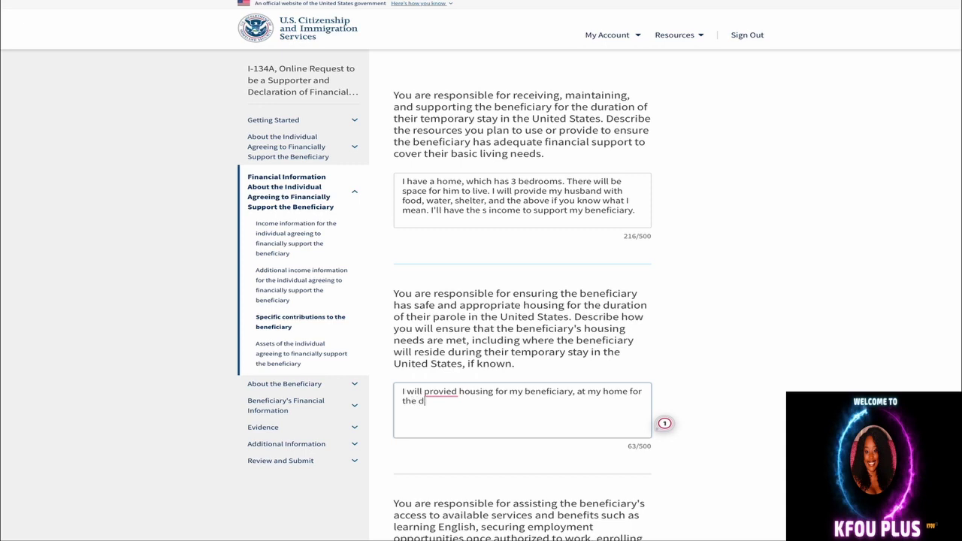
type("uration of ")
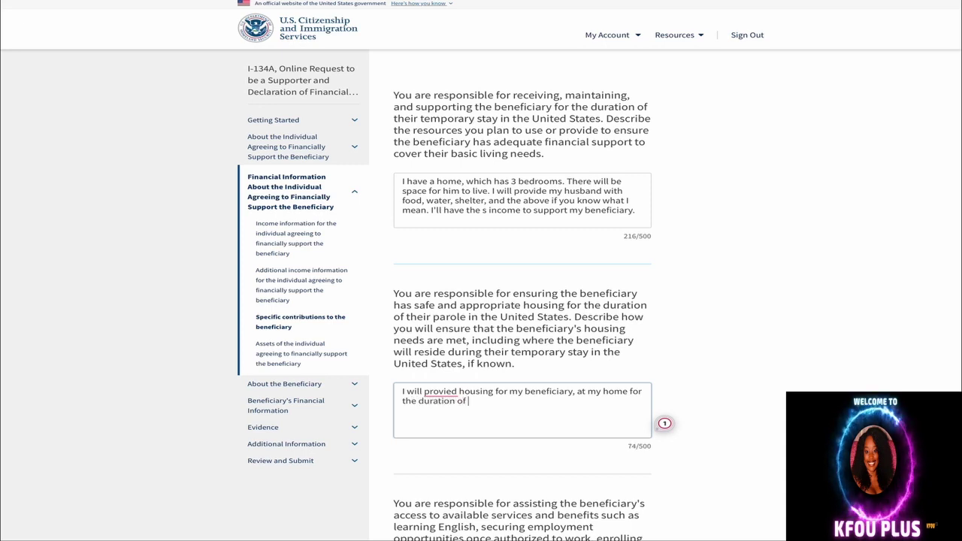
Finish the housing sentence with "their stay in the United States.".
type("their stay i")
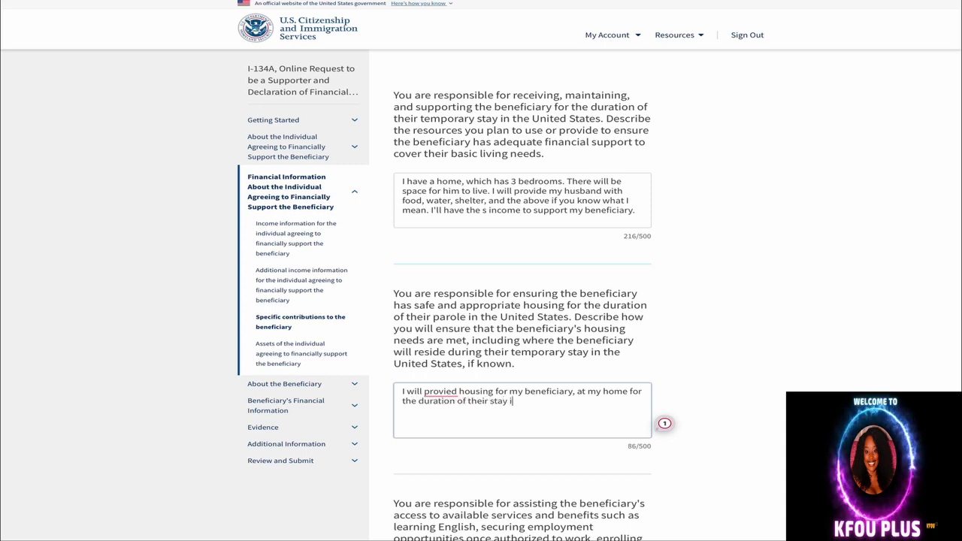
type("n the Un")
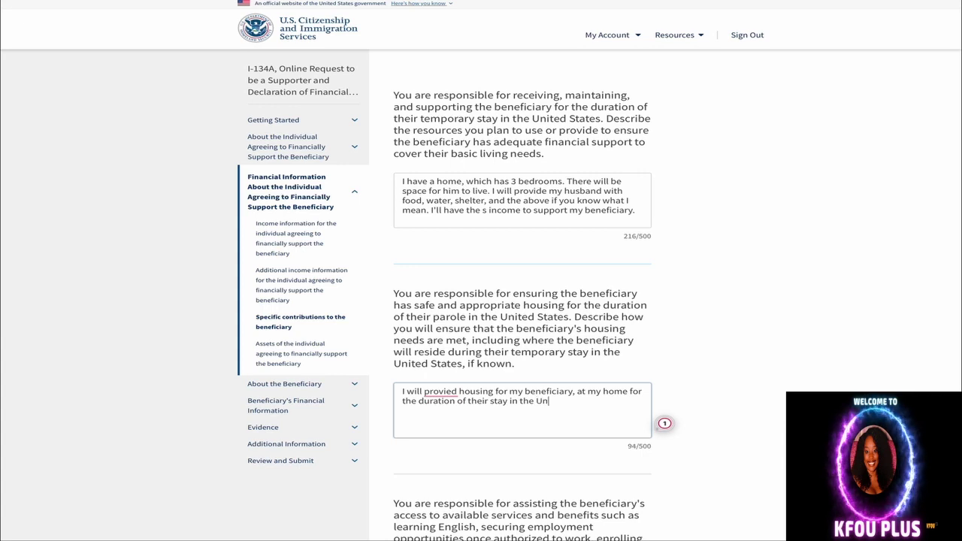
key("BackSpace")
key("BackSpace")
type("Uniied S")
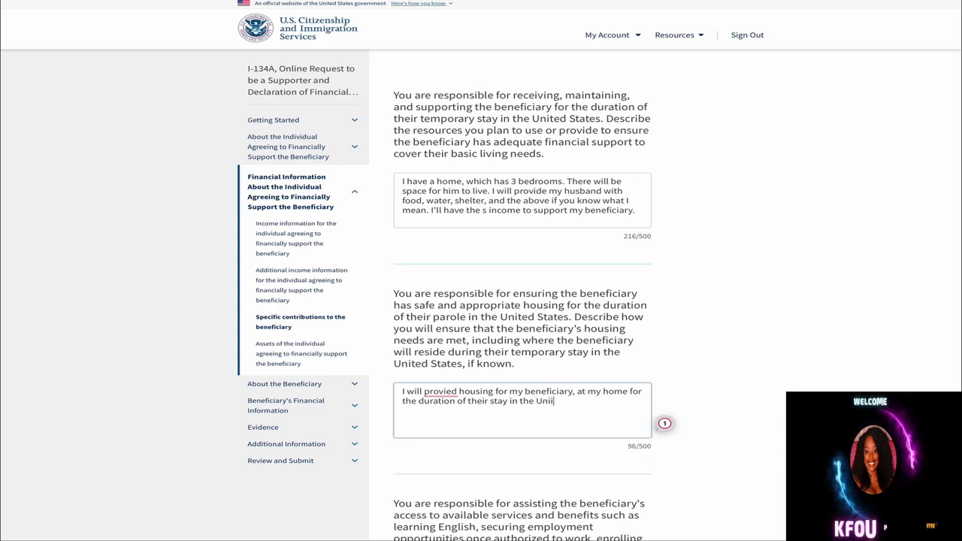
key("BackSpace")
key("BackSpace")
key("BackSpace")
key("BackSpace")
key("BackSpace")
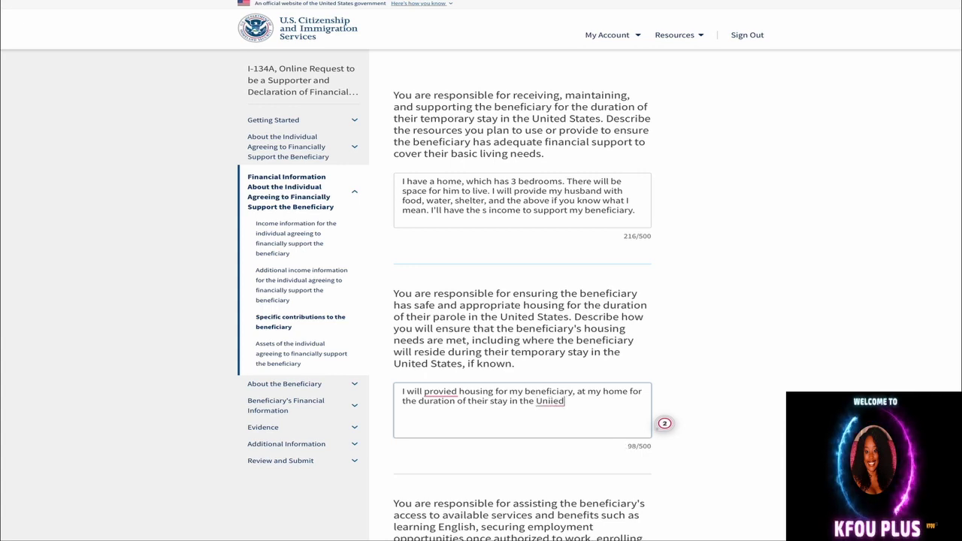
type("ted")
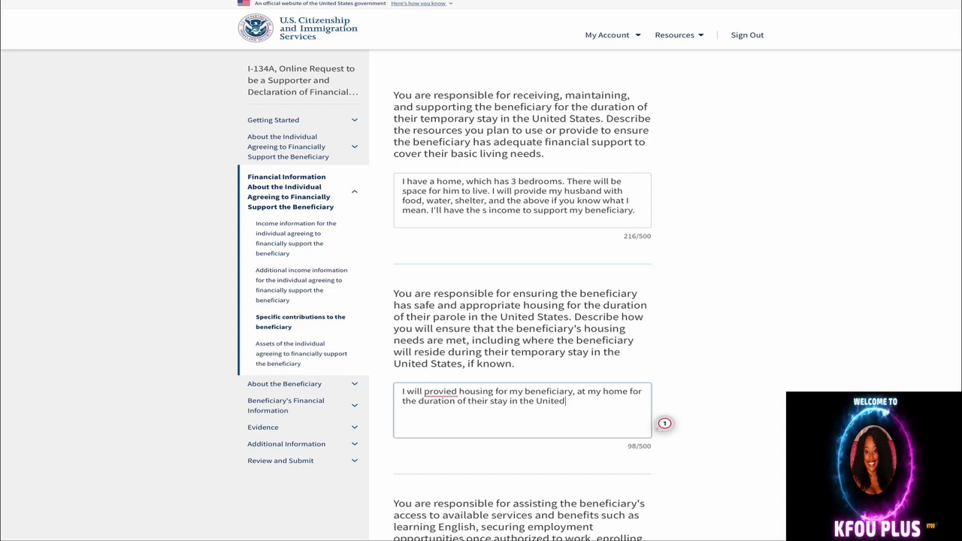
type(" State")
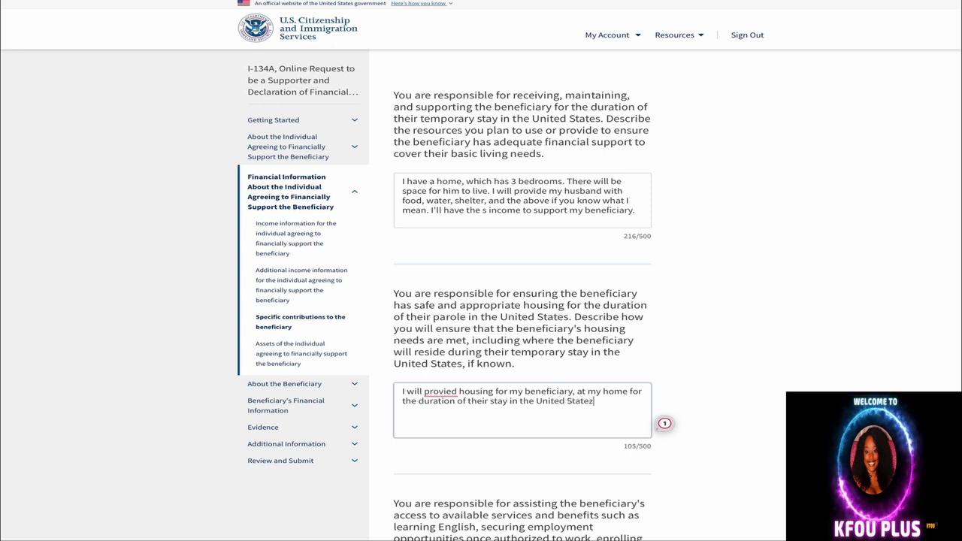
type("s.")
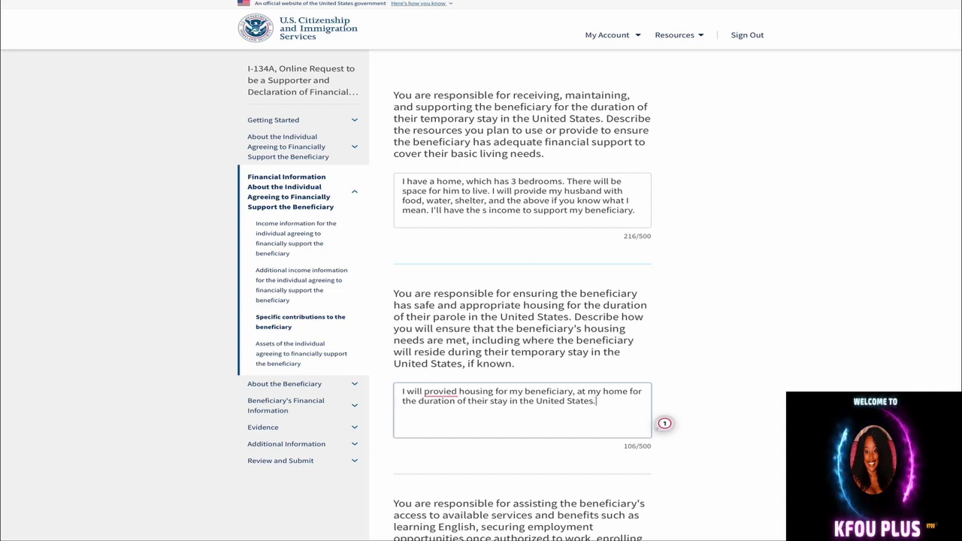
Correct "provied" to "provide" in the answer about the beneficiary's housing.
left_click(442, 392)
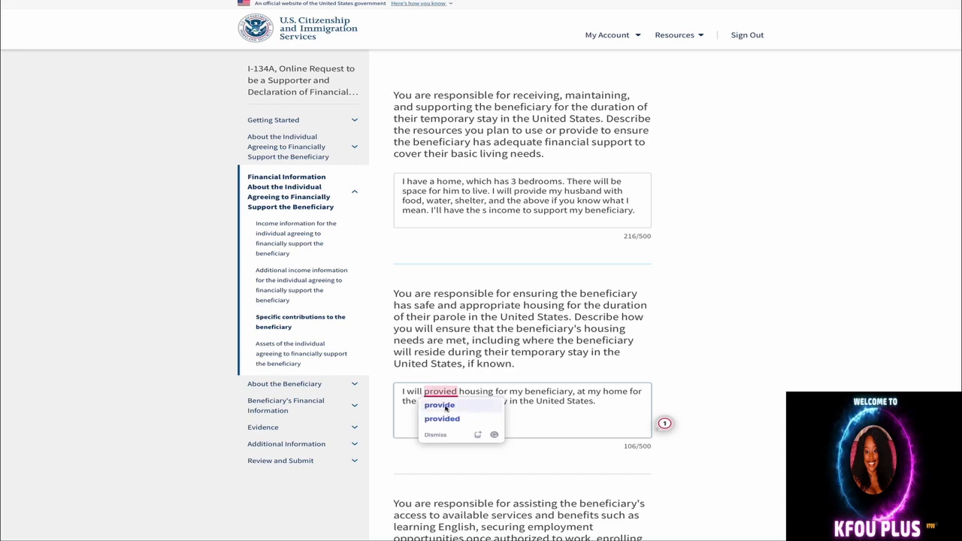
left_click(441, 405)
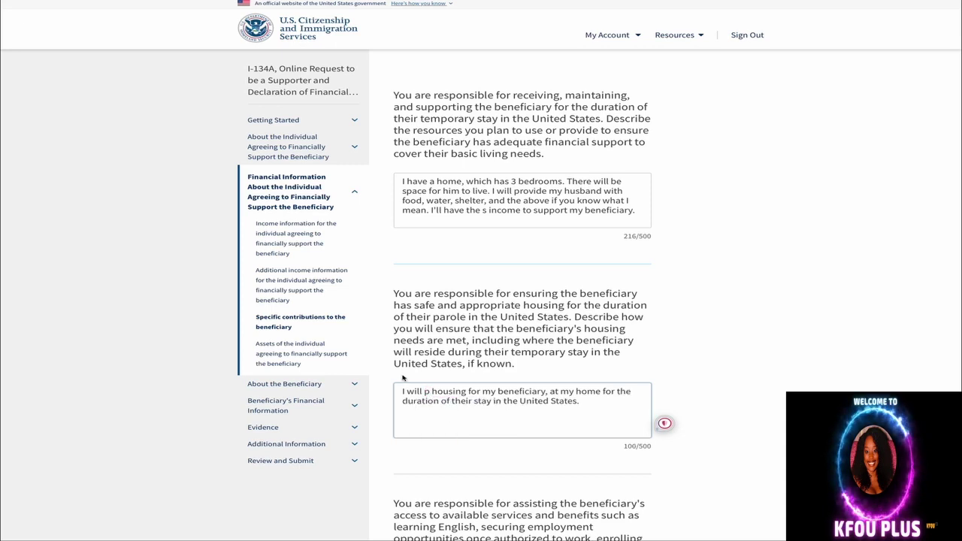
type("rovide")
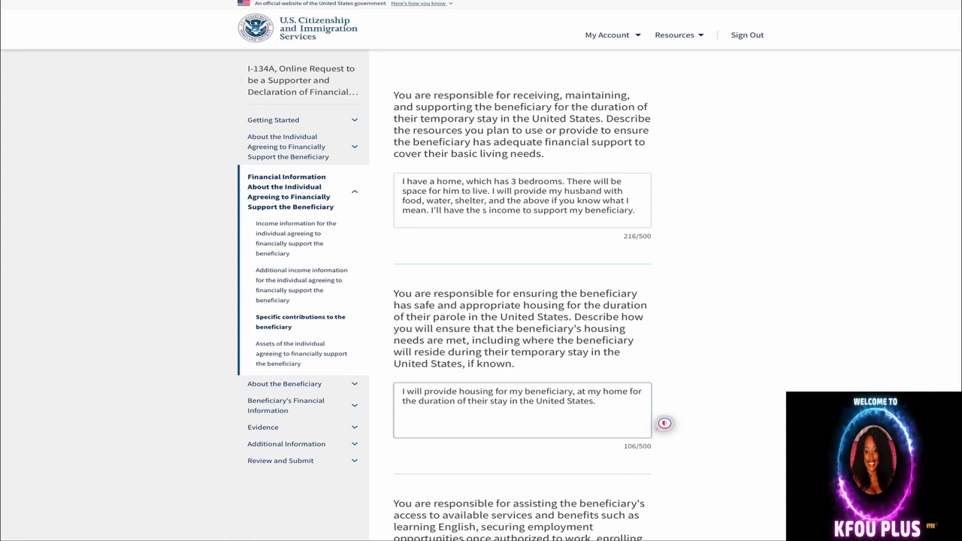
Begin the answer about assisting the beneficiary's access to services and benefits with "I will lead my beneficiary to".
scroll(507, 398, "down", 5)
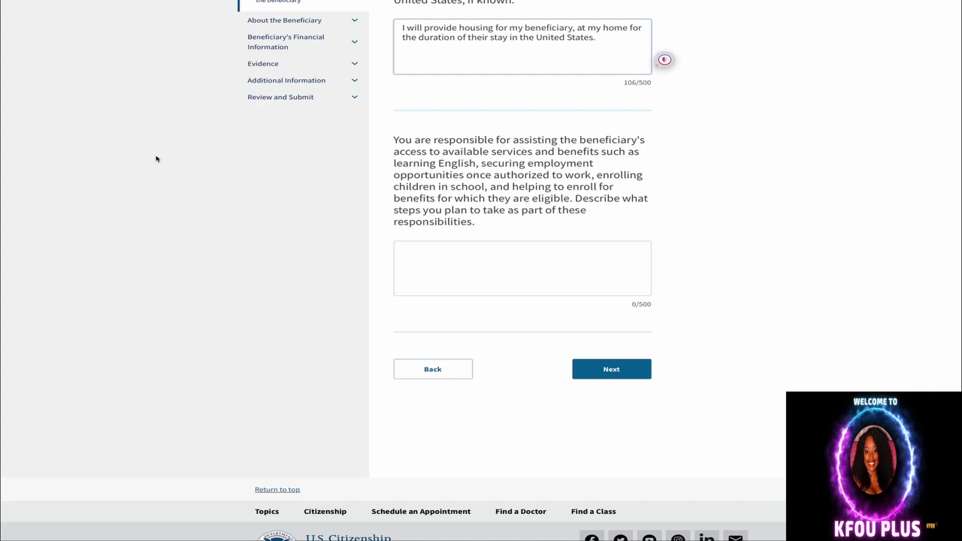
left_click(456, 255)
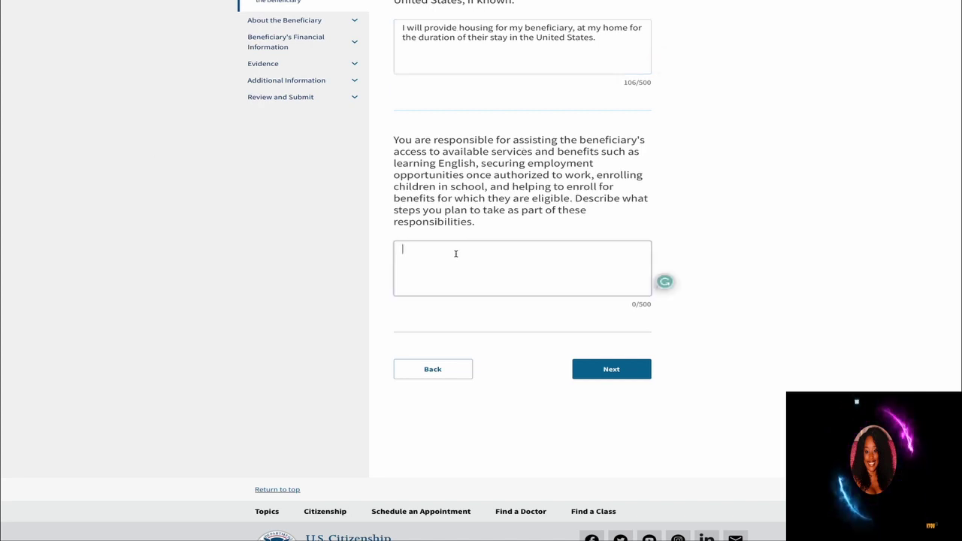
type("I ")
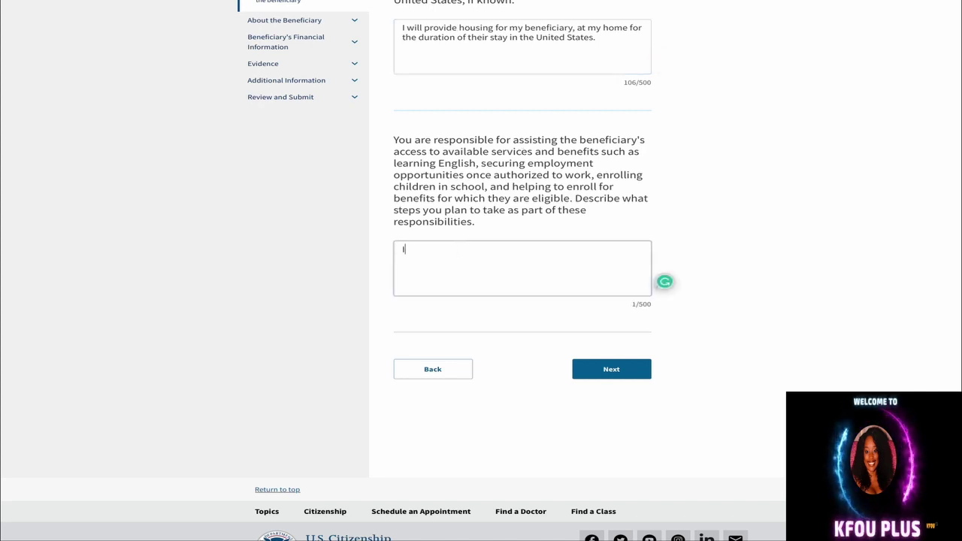
type("wil")
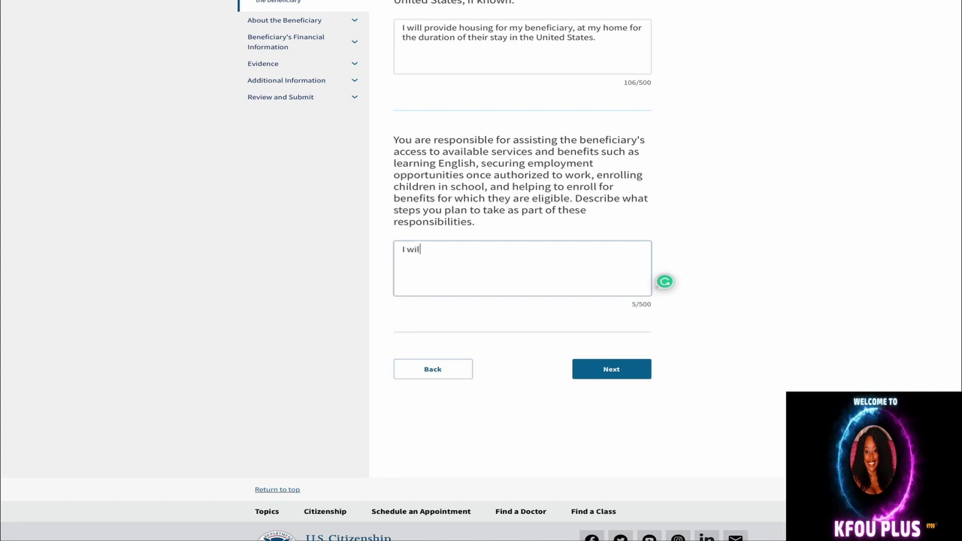
type("l leadmy")
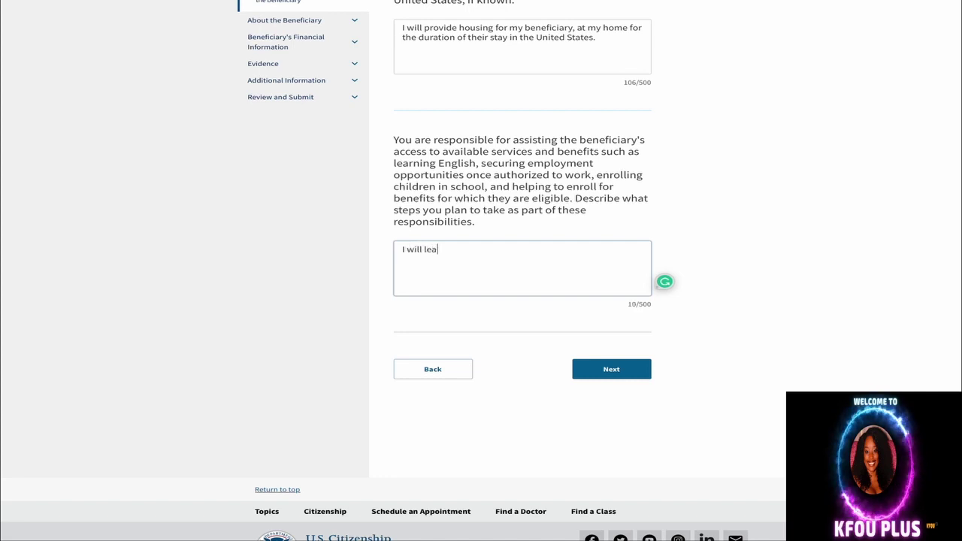
key("BackSpace")
key("BackSpace")
key("BackSpace")
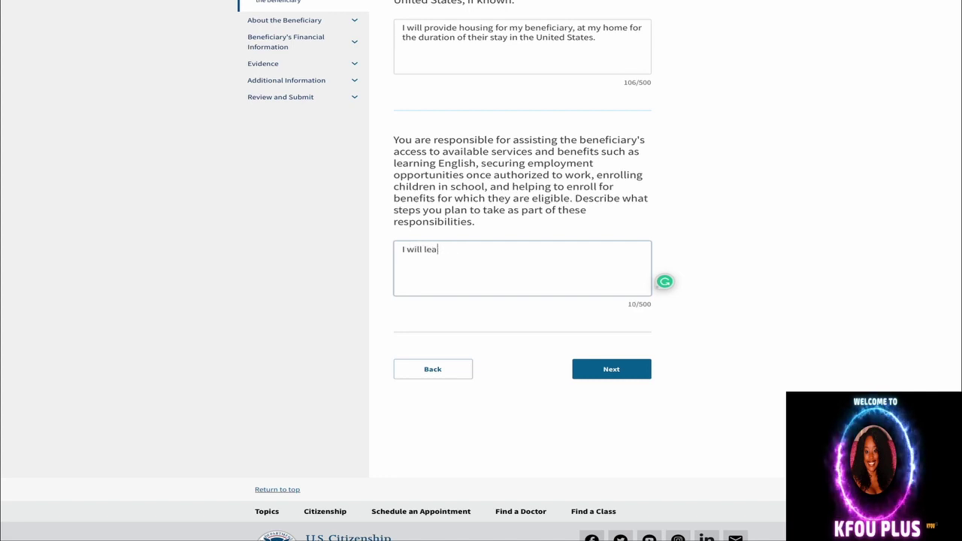
type("d my ")
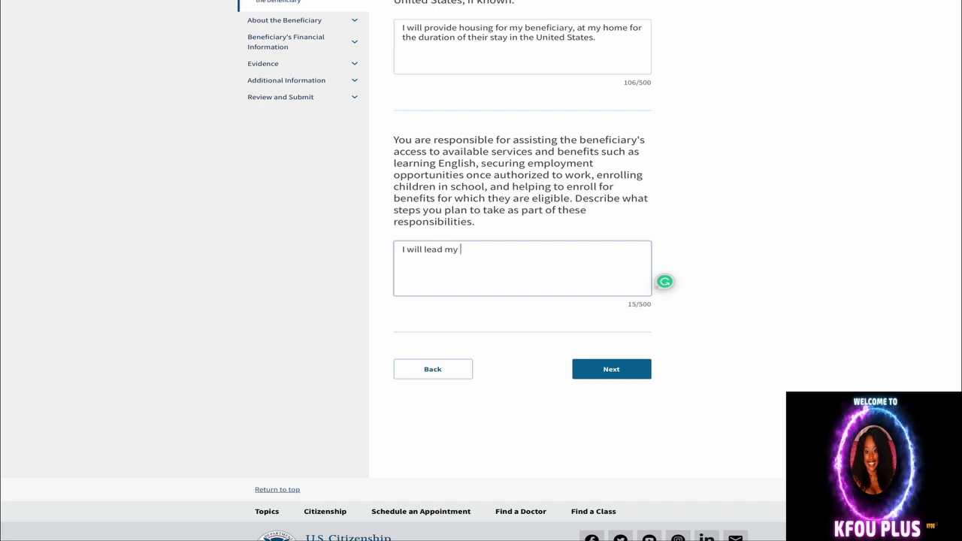
type("beneficiary to ")
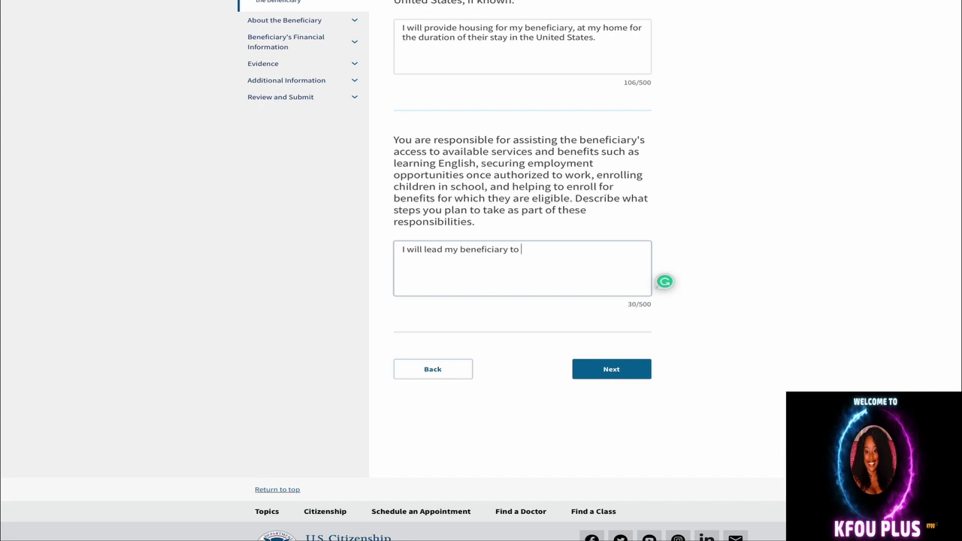
Continue the services and benefits answer with "an international or local health agency".
type("an ")
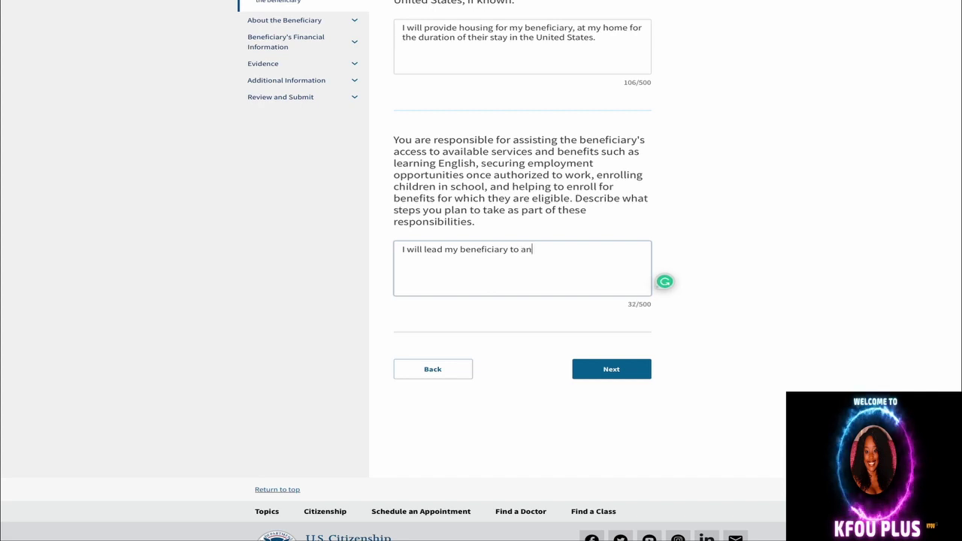
type("in")
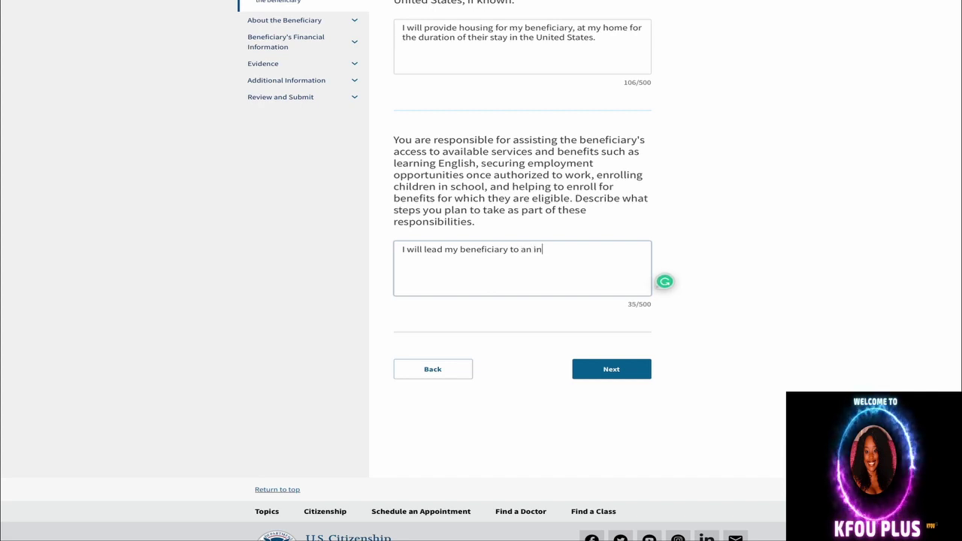
type("ternatio")
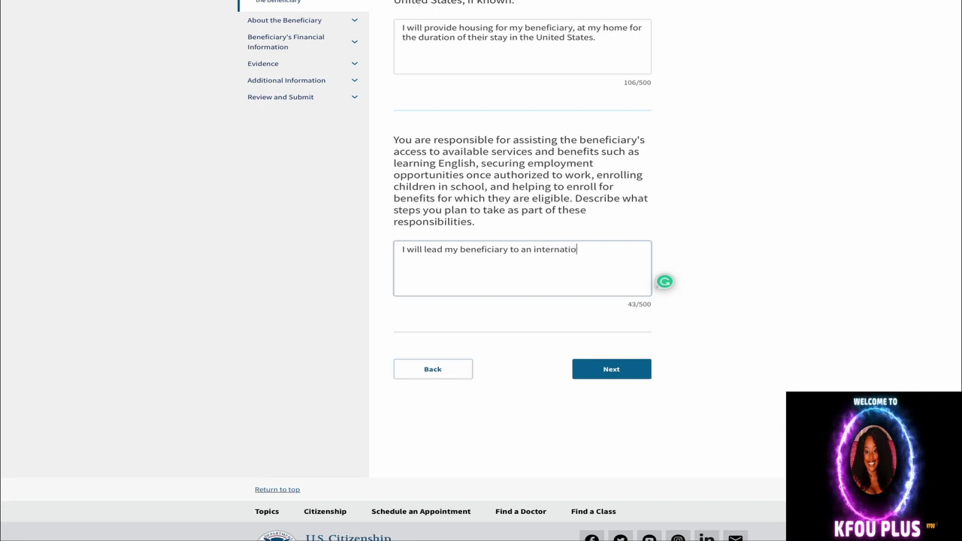
type("nal or l")
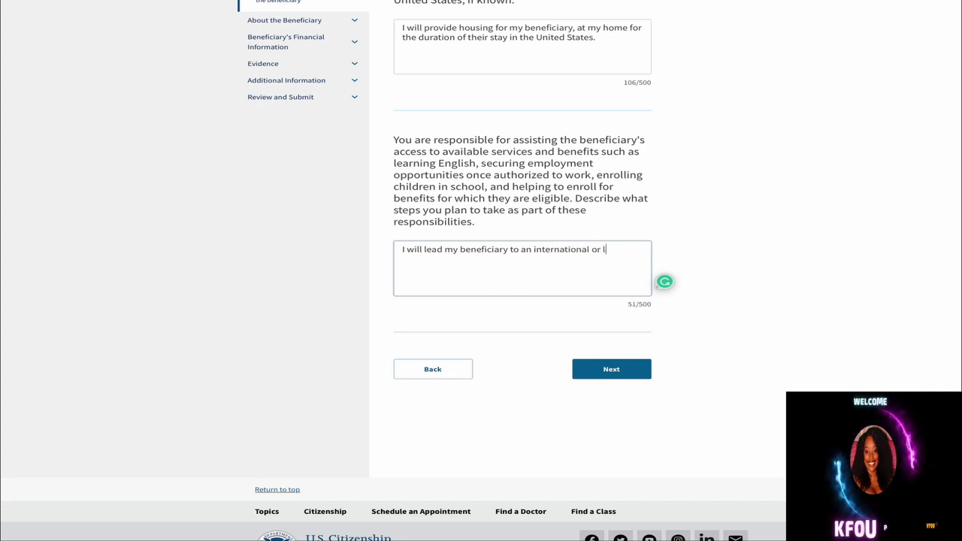
type("ocal hel")
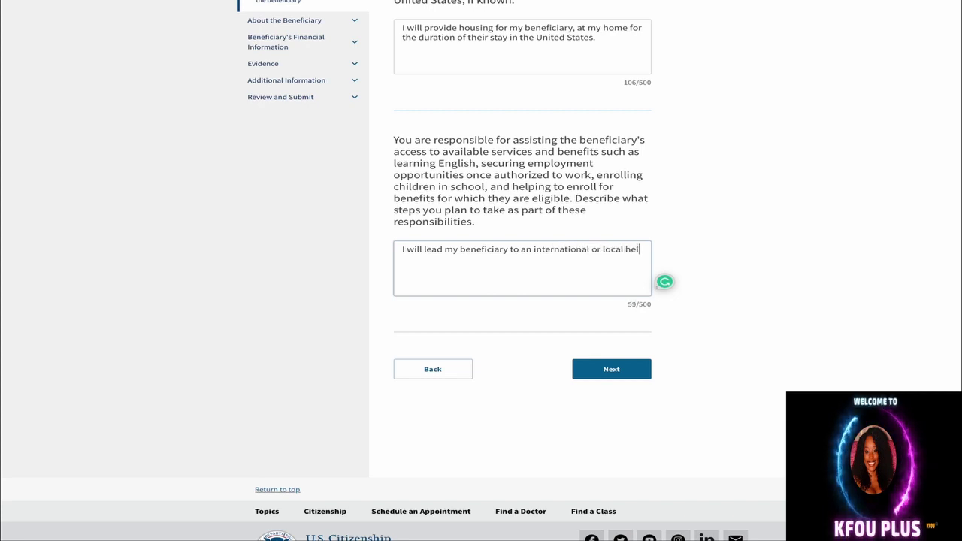
key("BackSpace")
type("ather")
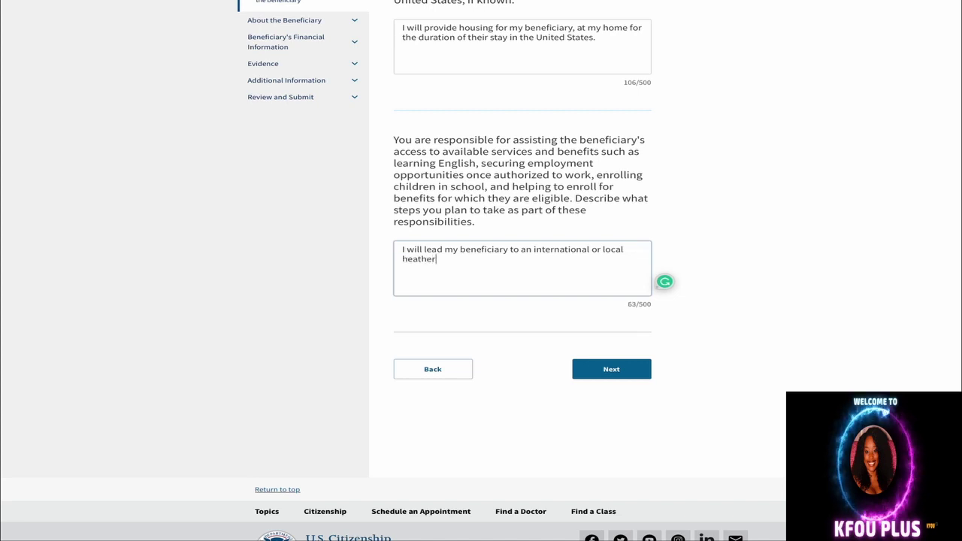
key("BackSpace")
key("BackSpace")
type("lther")
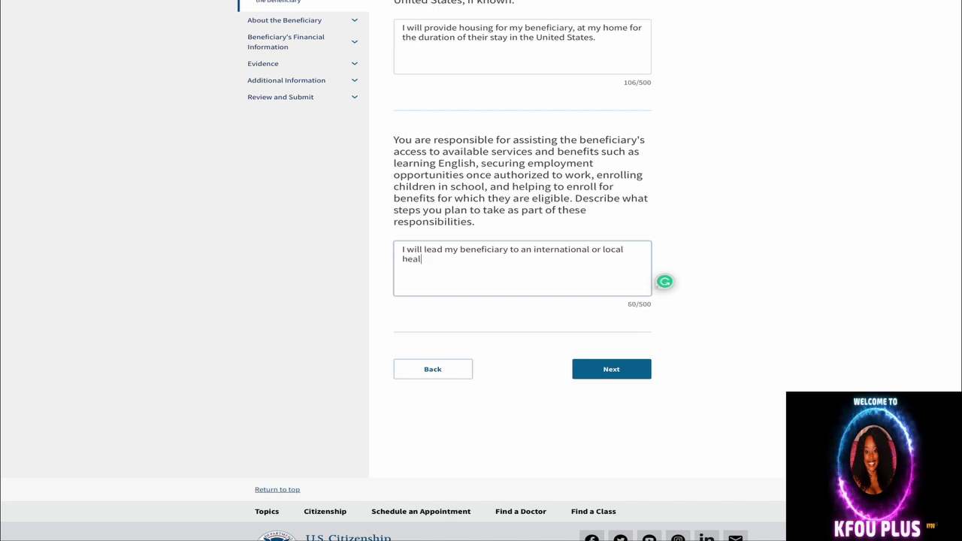
key("BackSpace")
key("BackSpace")
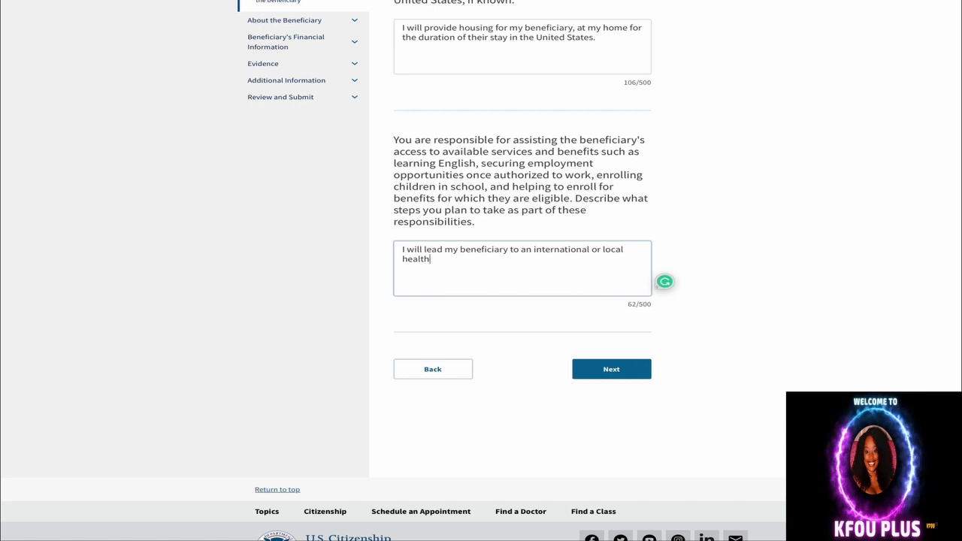
type("agency ")
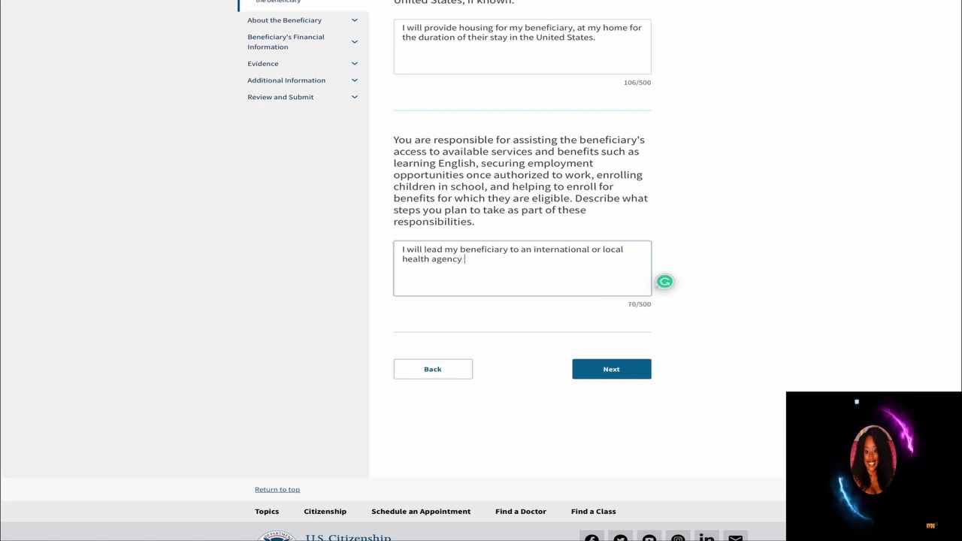
Finish the first sentence of the services and benefits answer with "so they can have medical insurance.".
type("so they ")
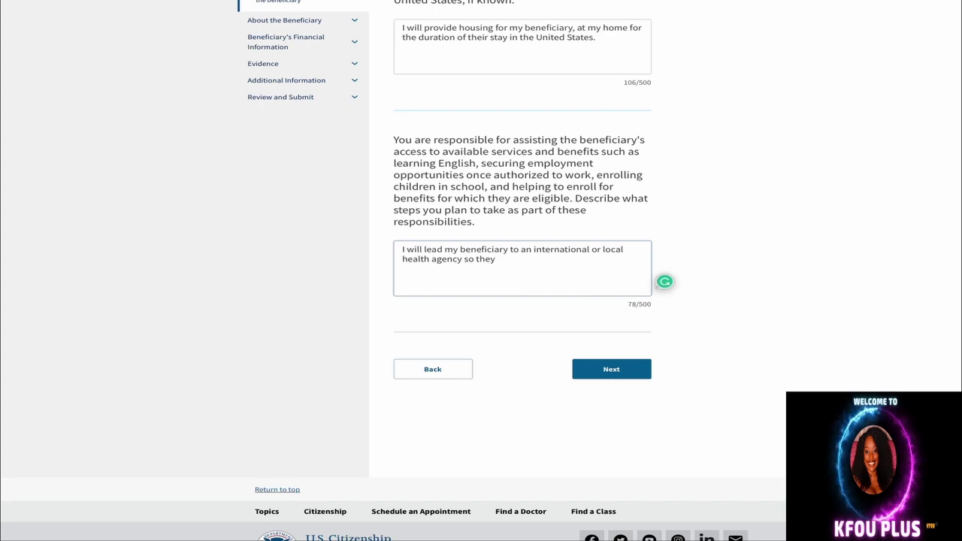
type("th")
key("BackSpace")
key("BackSpace")
type("c")
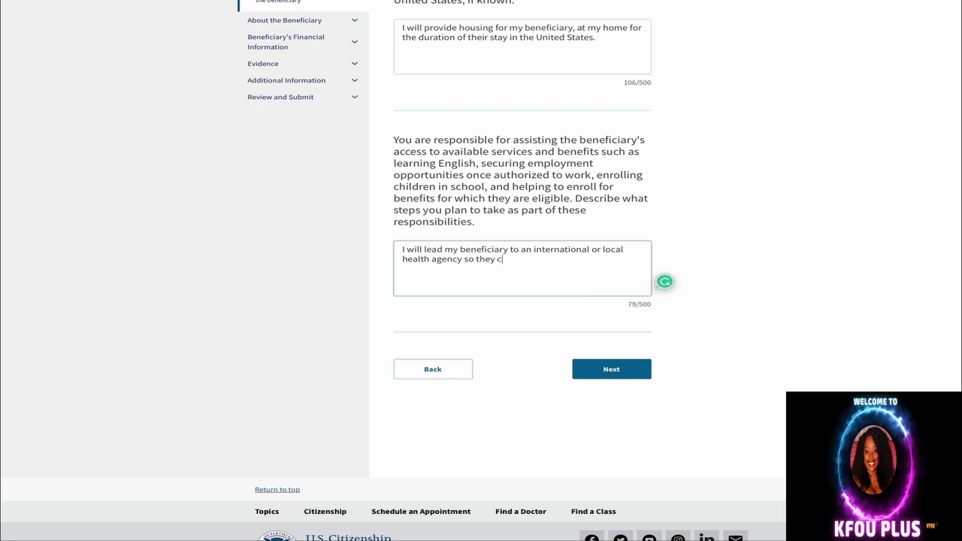
type("an have med")
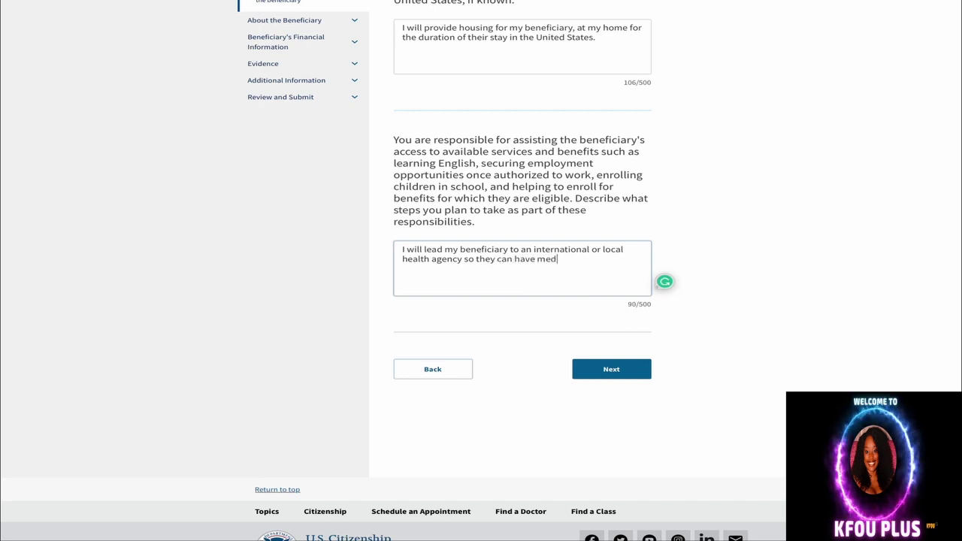
type("ical insur")
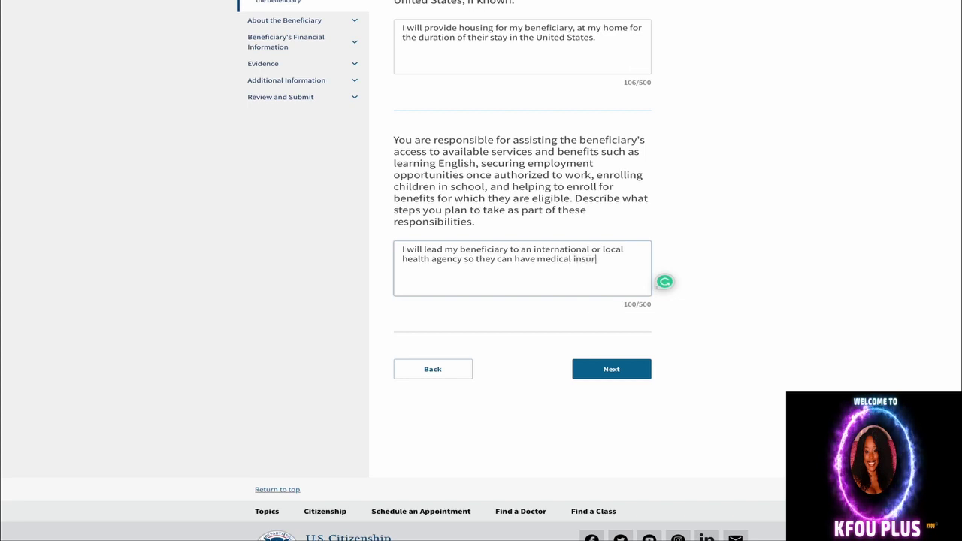
type("ance. ")
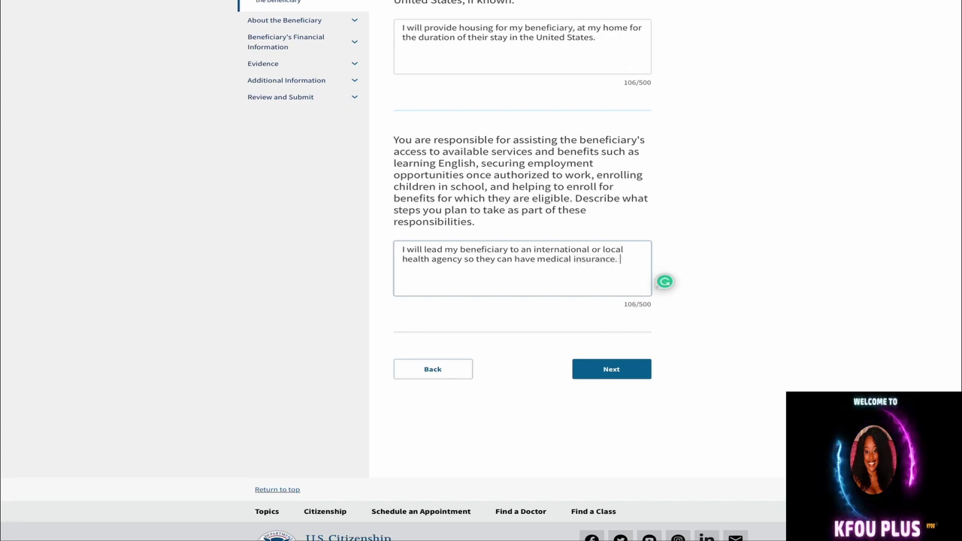
Add "I will also help them find a school to learn english," to the services and benefits answer.
type("I will ")
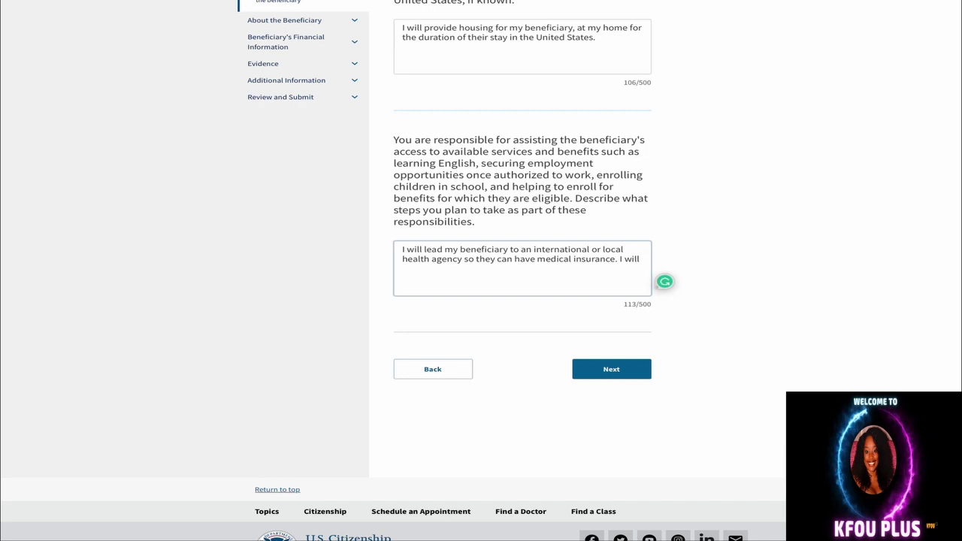
type("also help the")
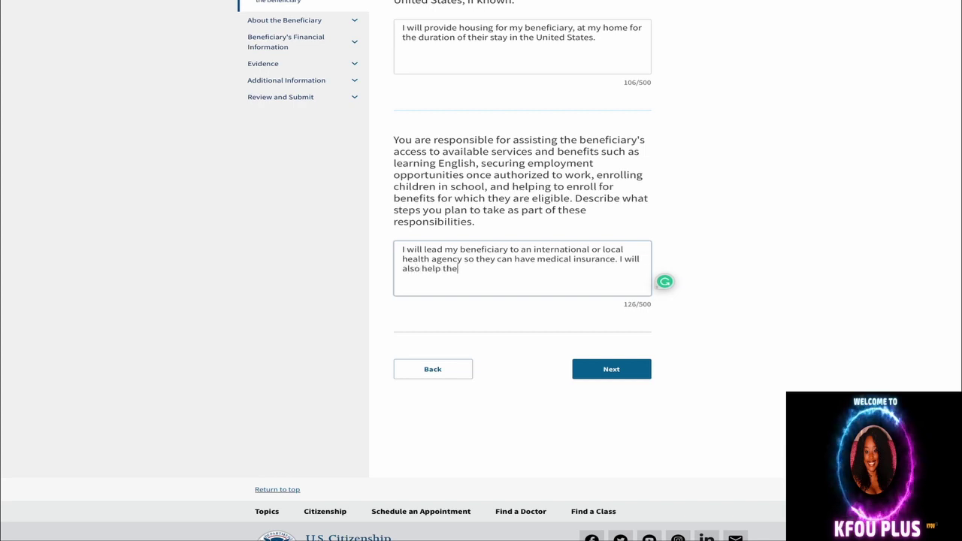
type("m fr")
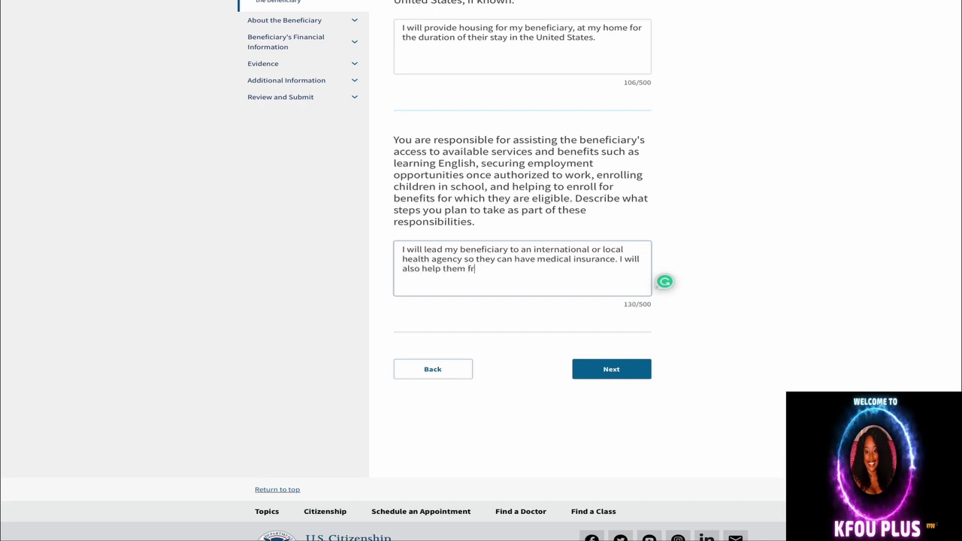
key("BackSpace")
type("ind a")
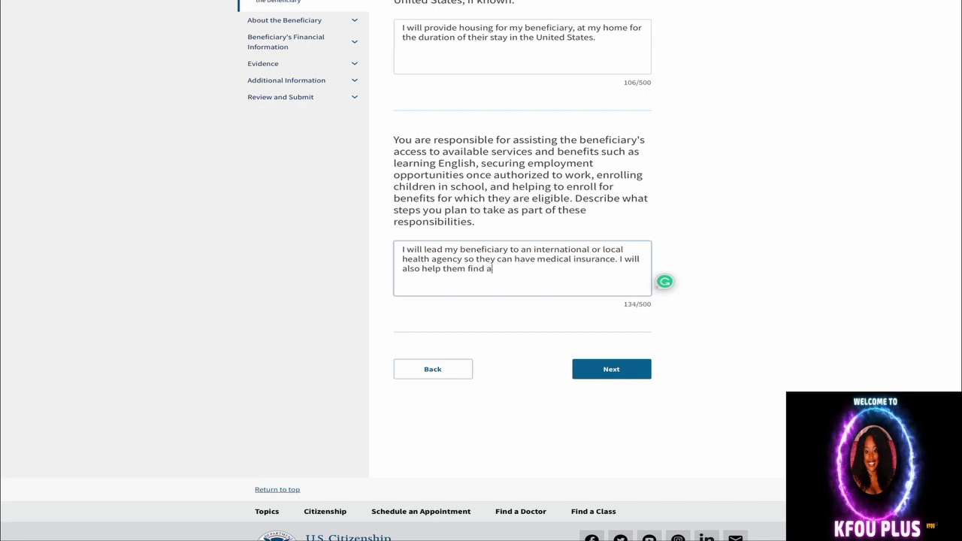
type(" school to")
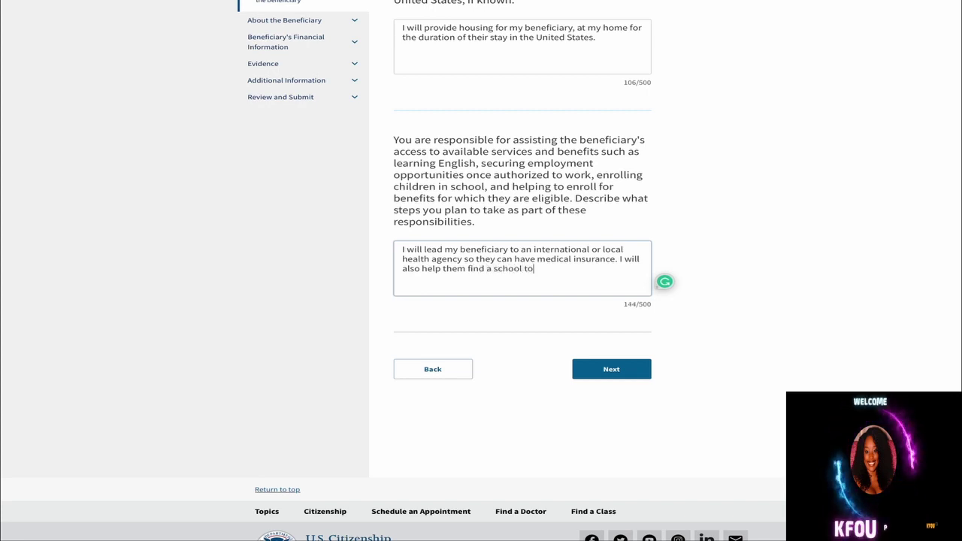
type(" learn ")
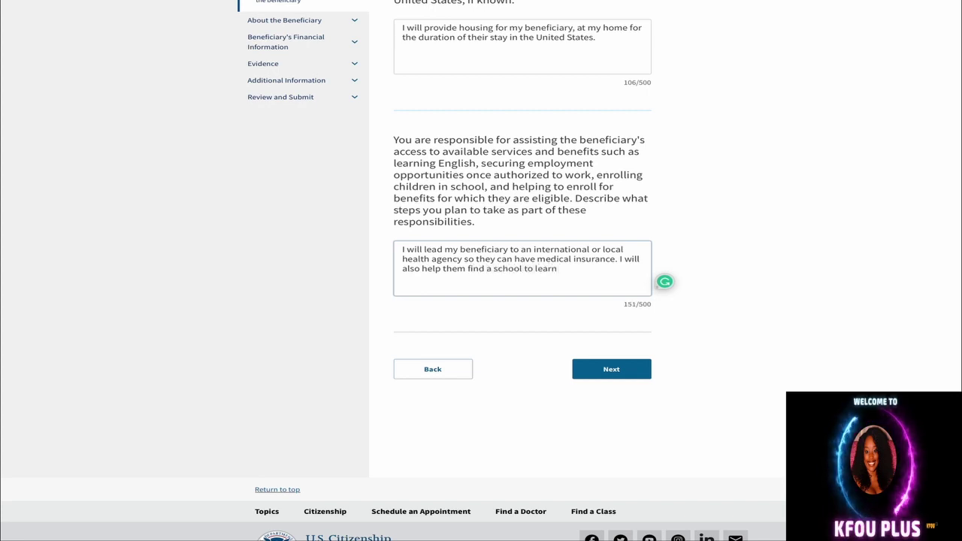
type("english,")
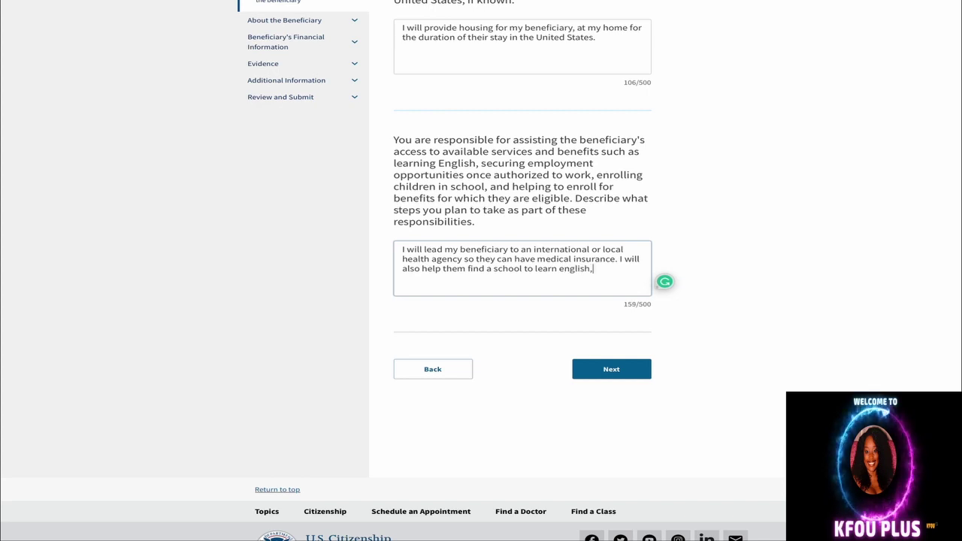
Continue the services and benefits answer with "or if he has a child with him,".
type(" or if")
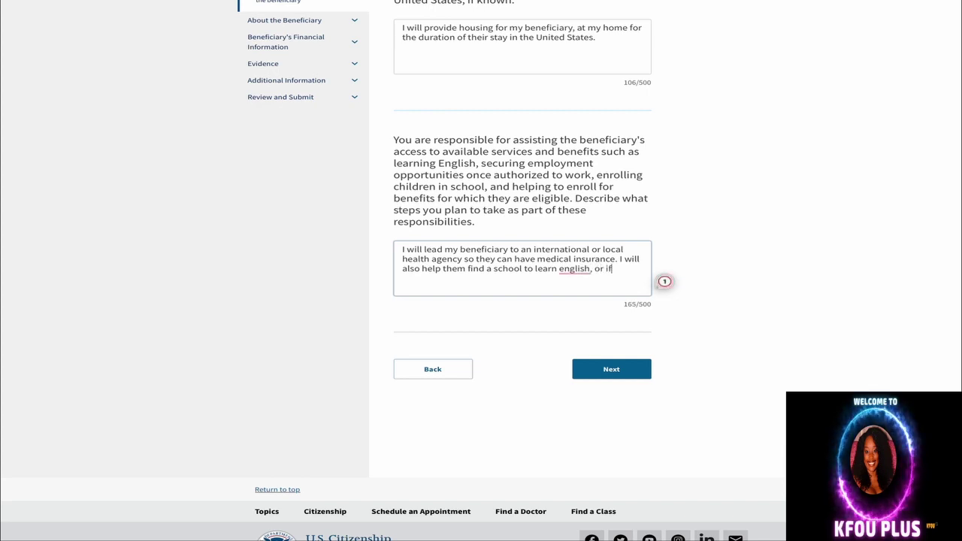
type(" they")
key("BackSpace")
key("BackSpace")
key("BackSpace")
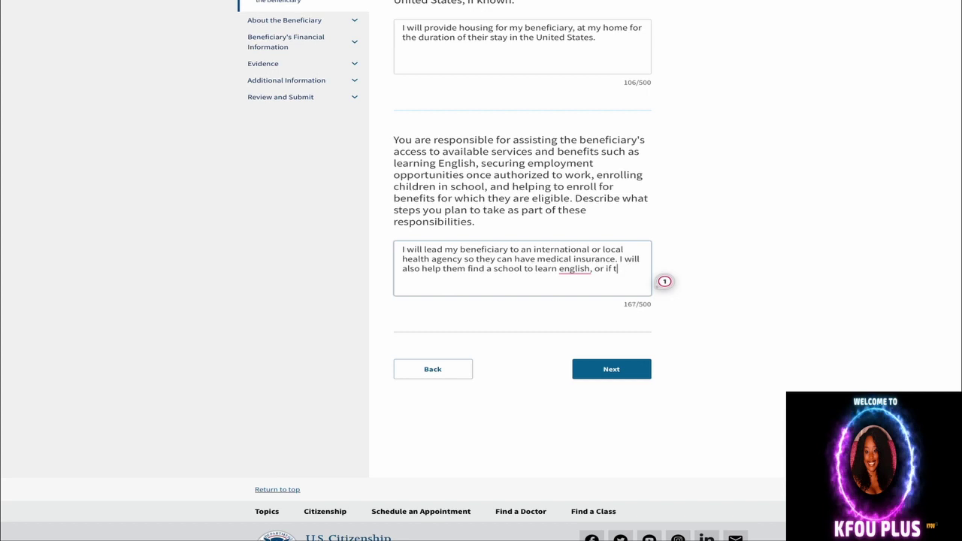
key("BackSpace")
type("he ")
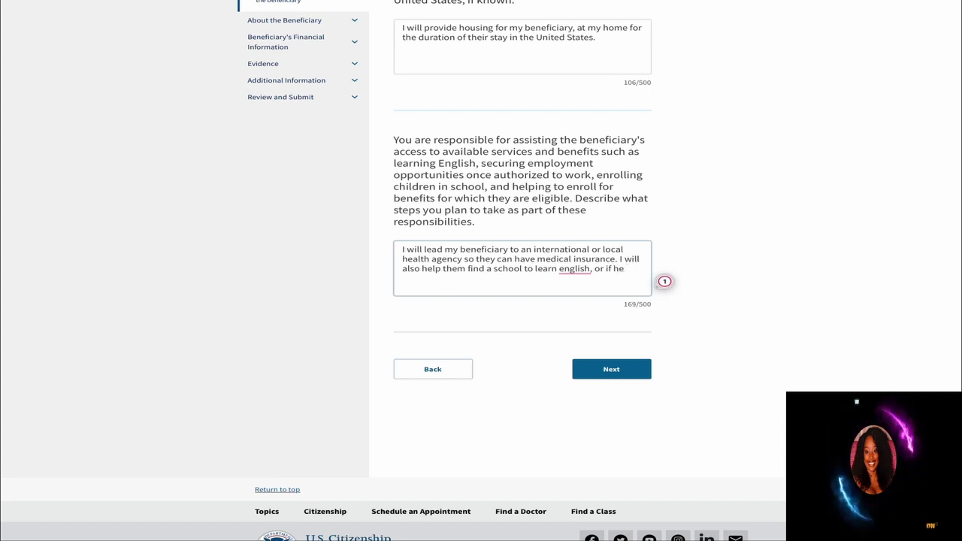
type("has")
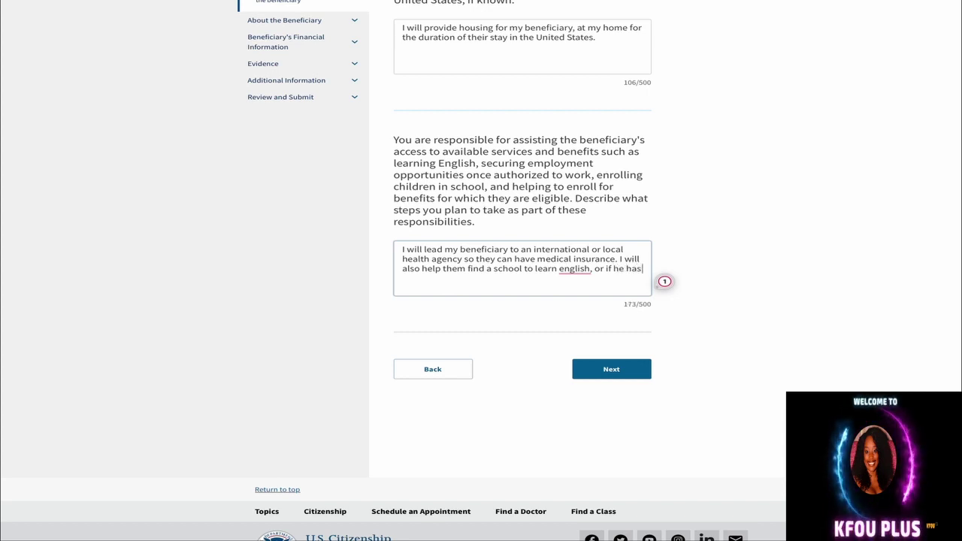
type(" a child ")
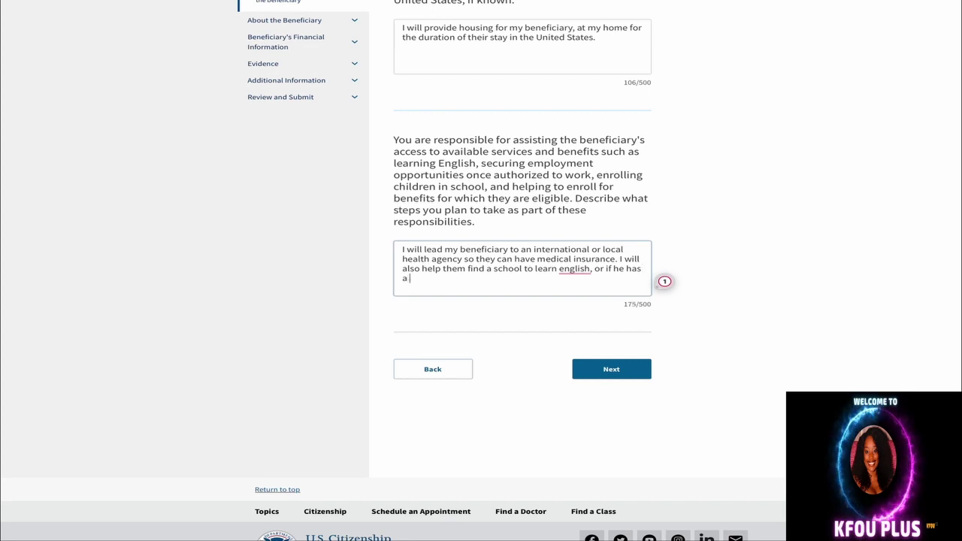
type("wi")
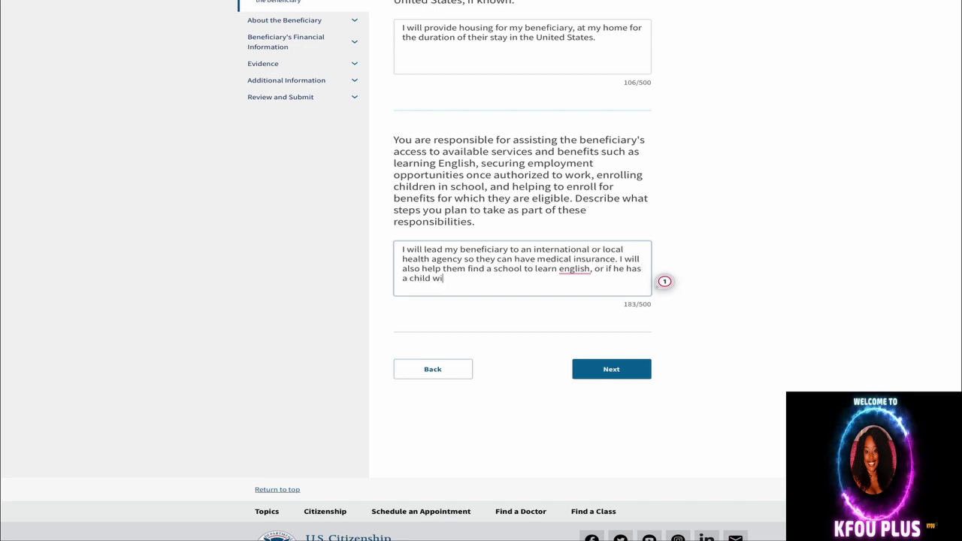
type("th h")
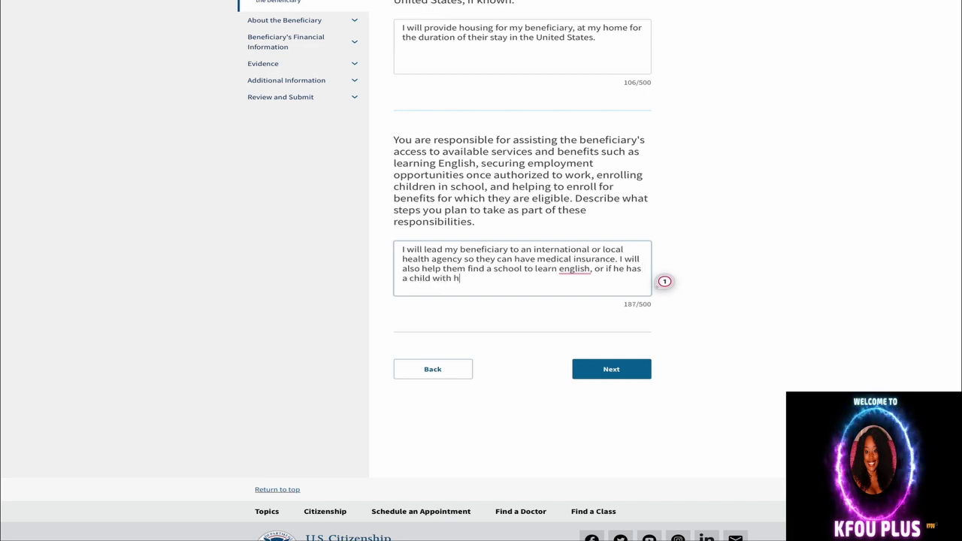
type("im, ")
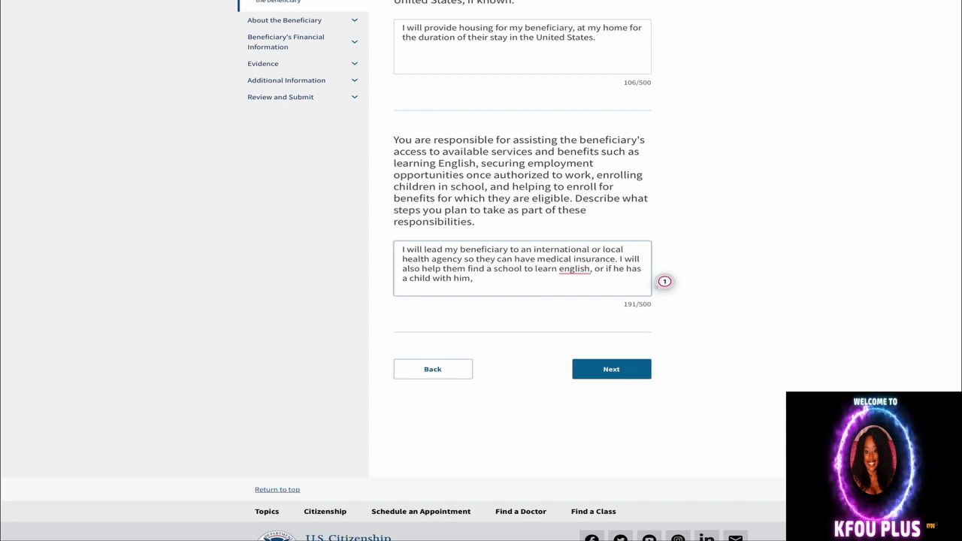
Finish the school sentence in the services and benefits answer with "enroll them in a school.".
type("enroll ")
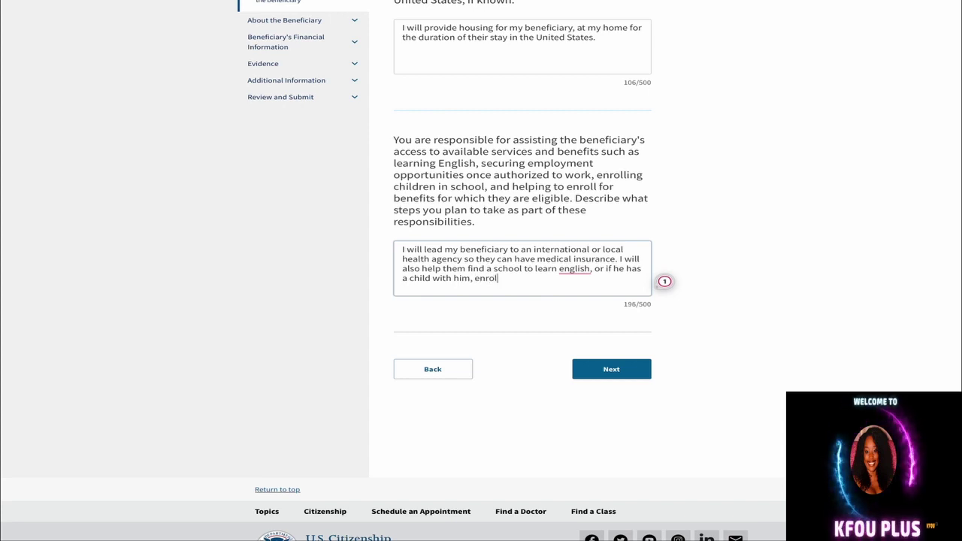
type("them")
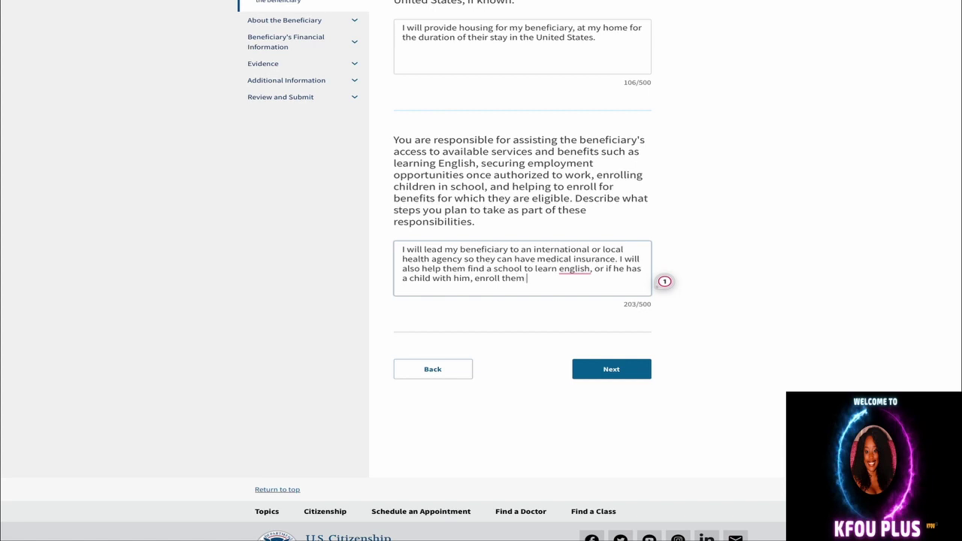
type(" in a sch")
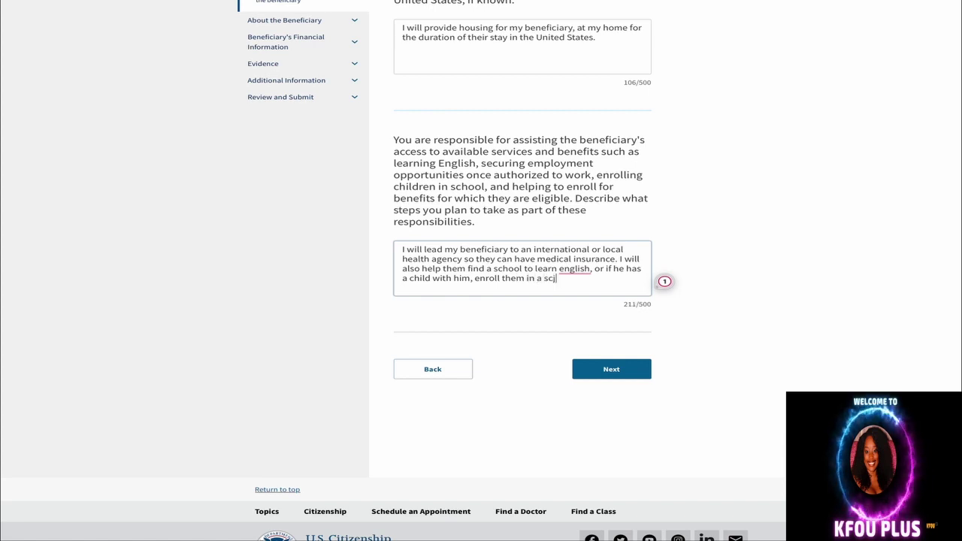
type("hoo")
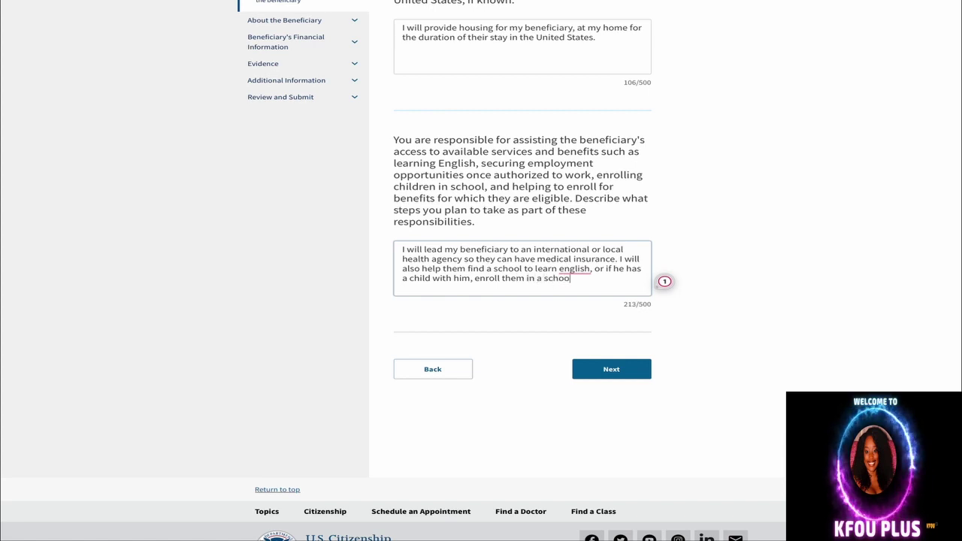
type("l. The")
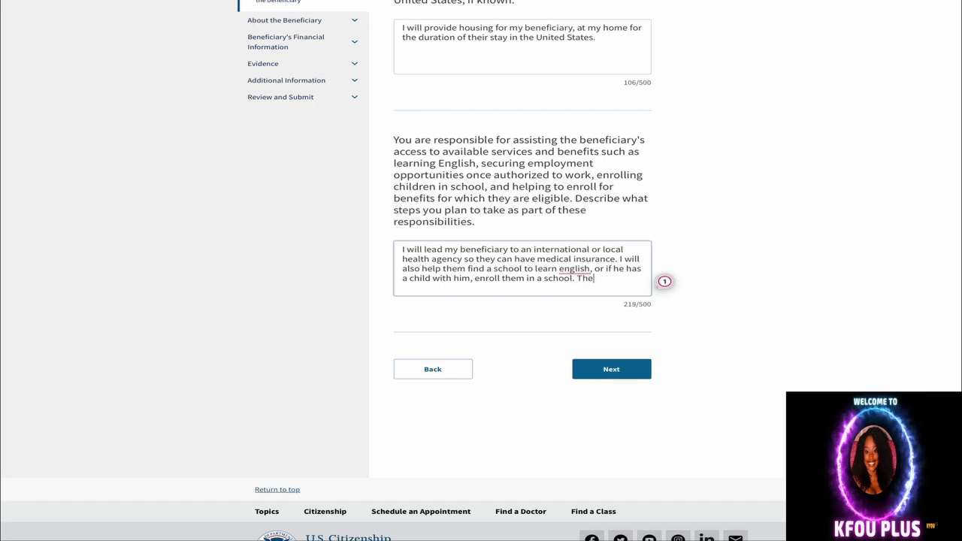
Start another sentence in the services and benefits answer with "There also a local".
type("re ")
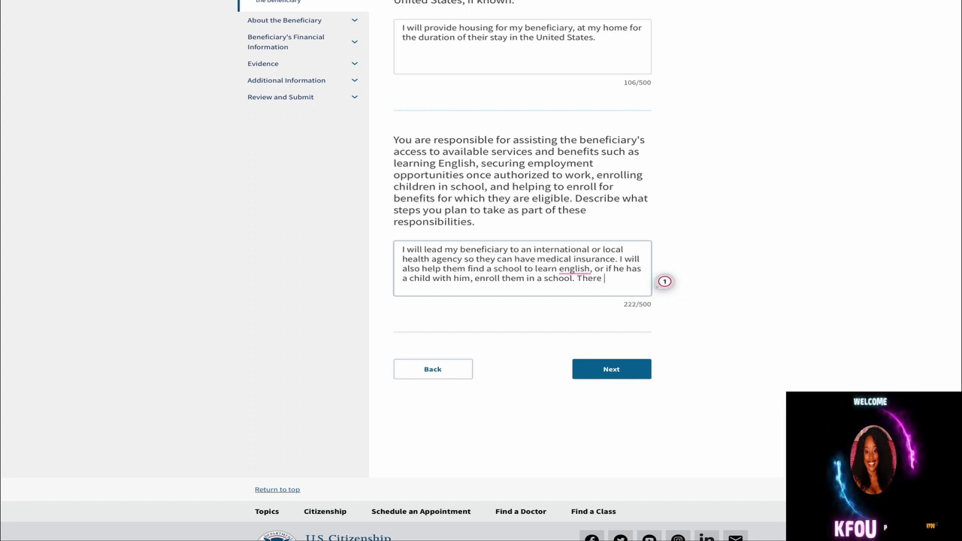
type("also ")
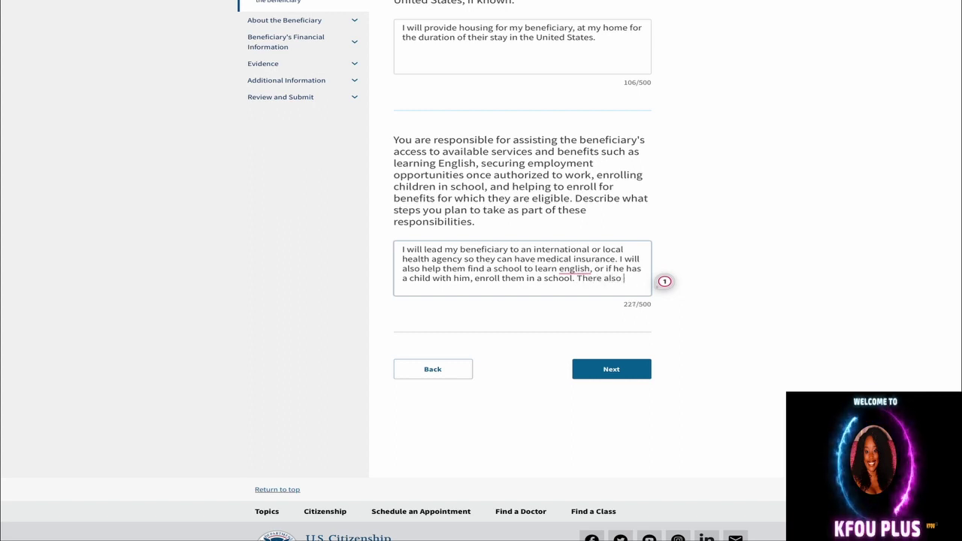
type("is")
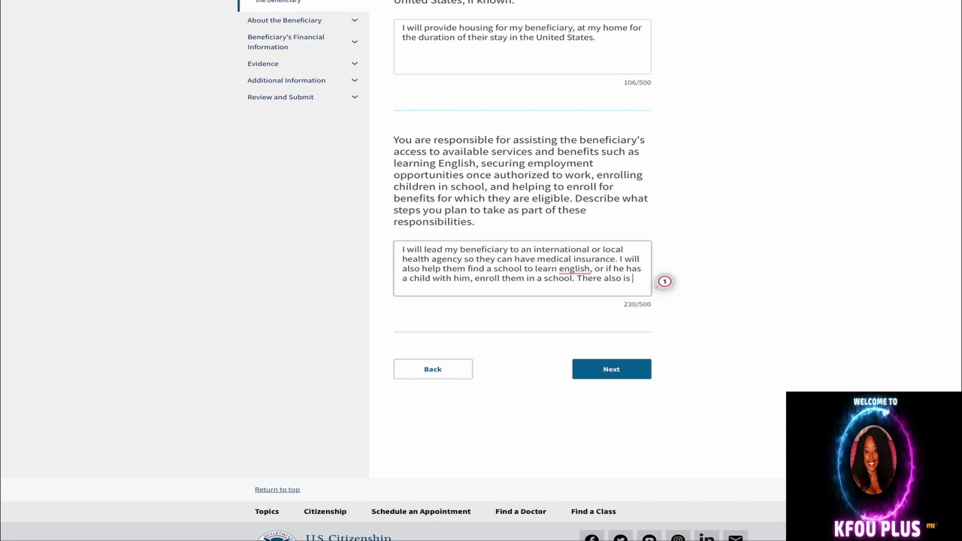
key("BackSpace")
key("BackSpace")
key("BackSpace")
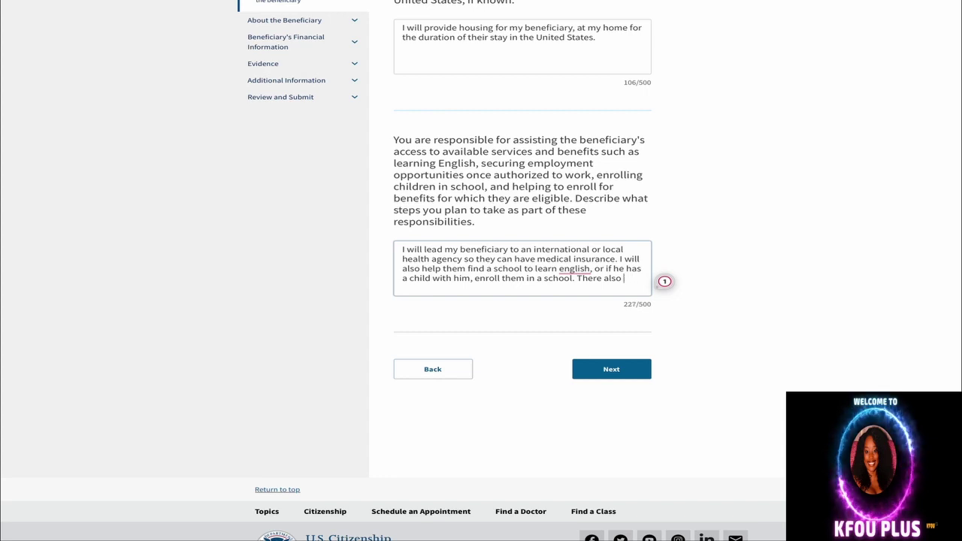
type("a local")
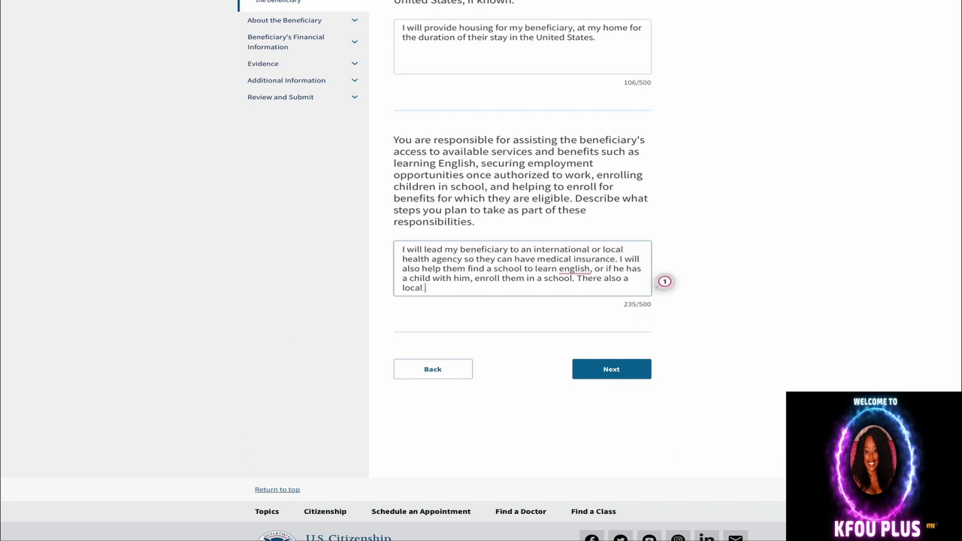
Continue the sentence with "bus station that is not to far from my home,".
type("bust")
type("ss")
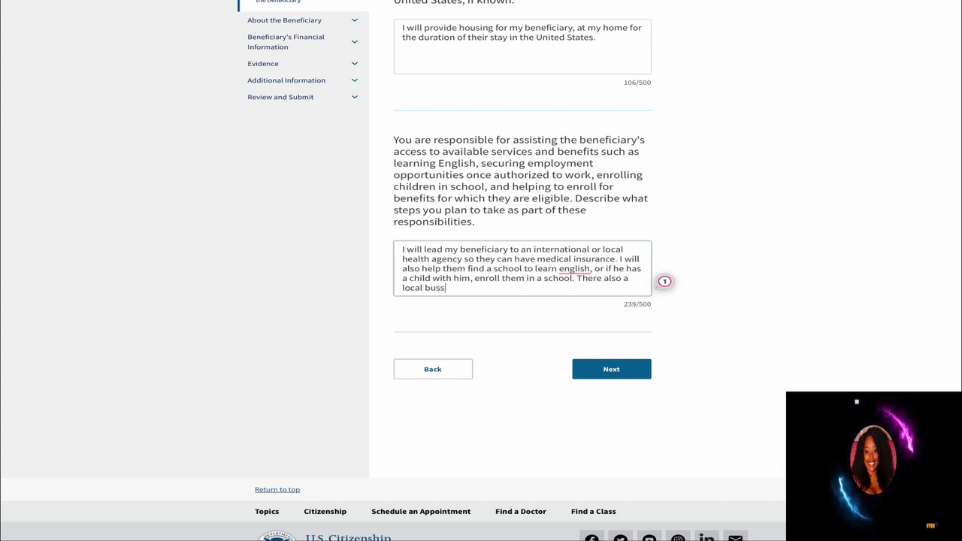
type("tati")
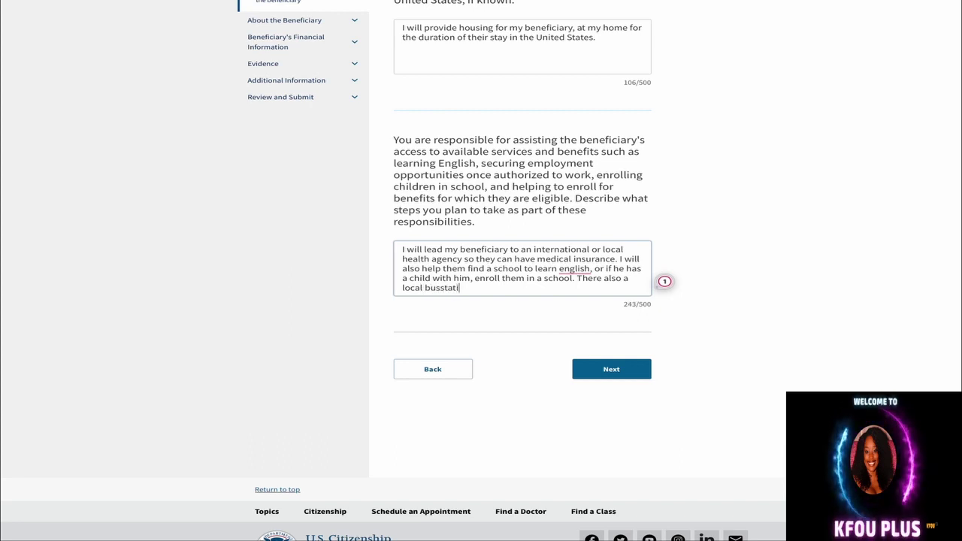
key("BackSpace")
key("BackSpace")
key("BackSpace")
key("BackSpace")
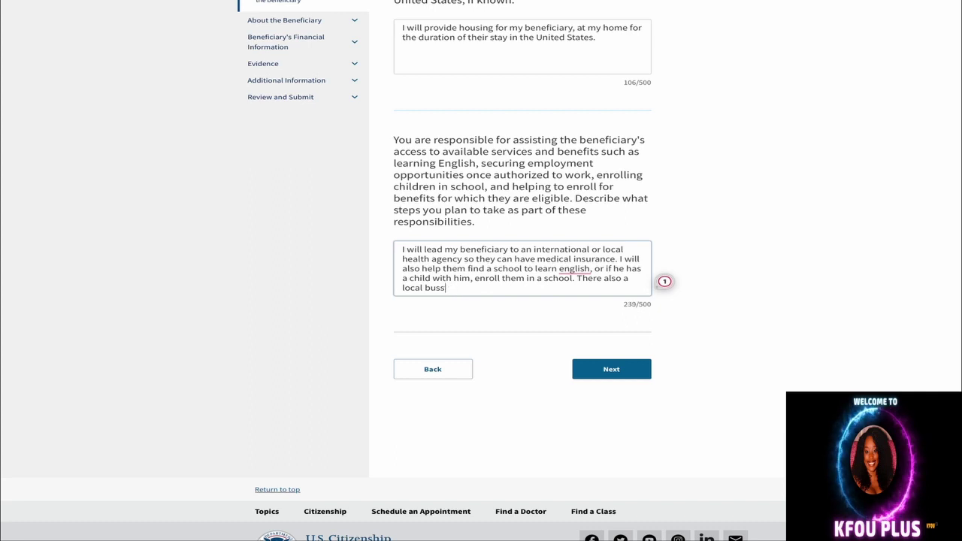
key("BackSpace")
type("s")
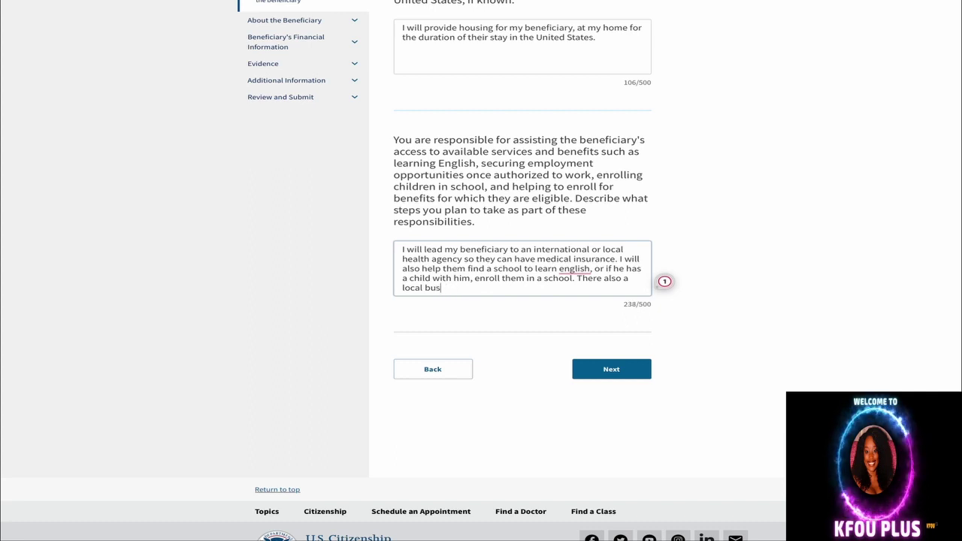
type(" station")
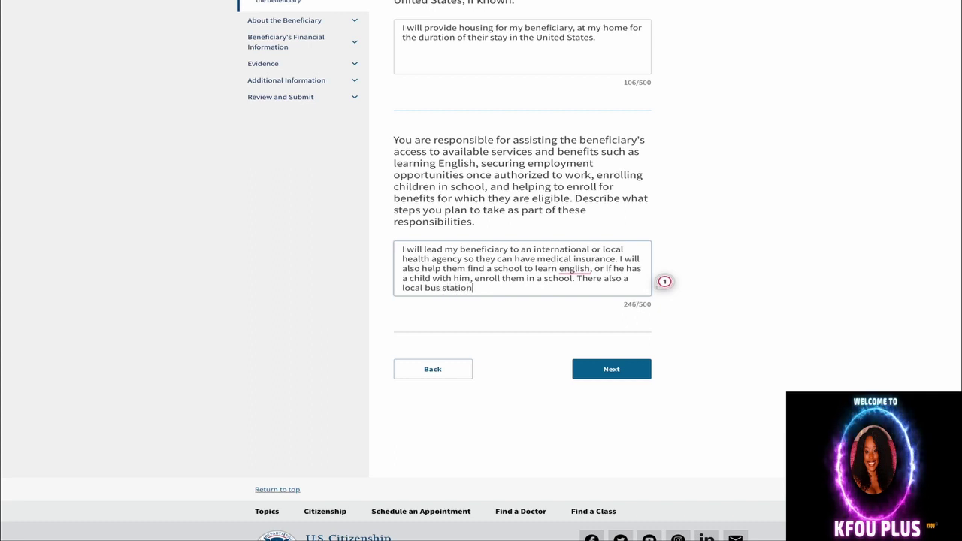
type(" that is no")
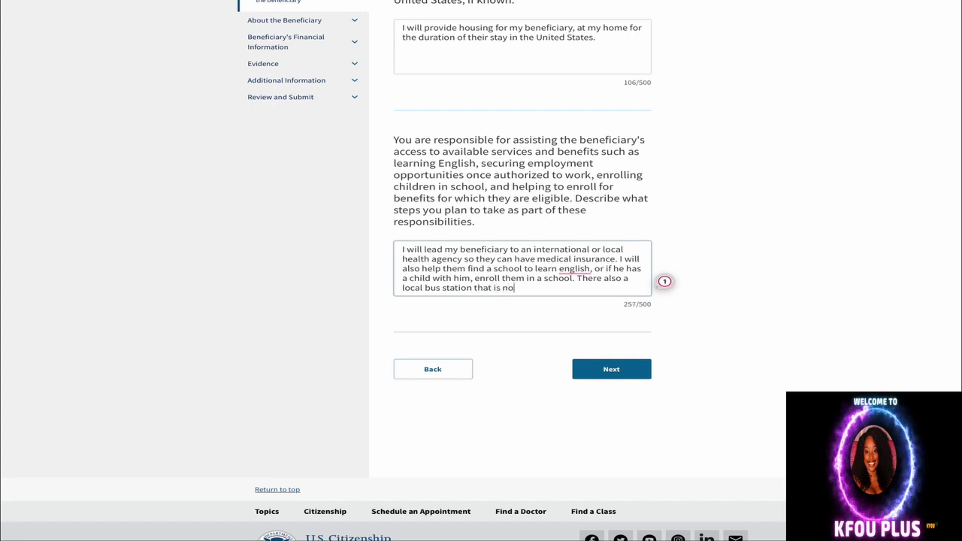
type("t to far ")
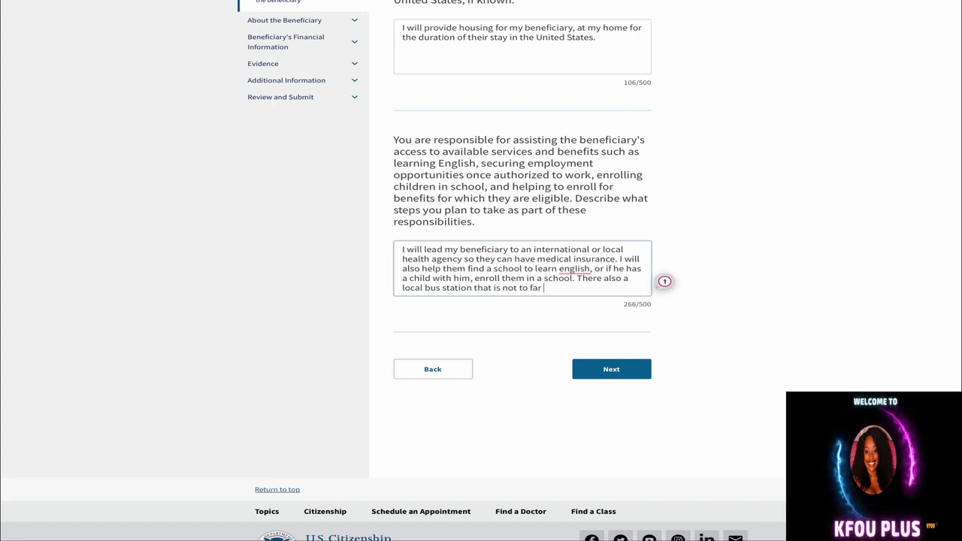
type("from my home, I")
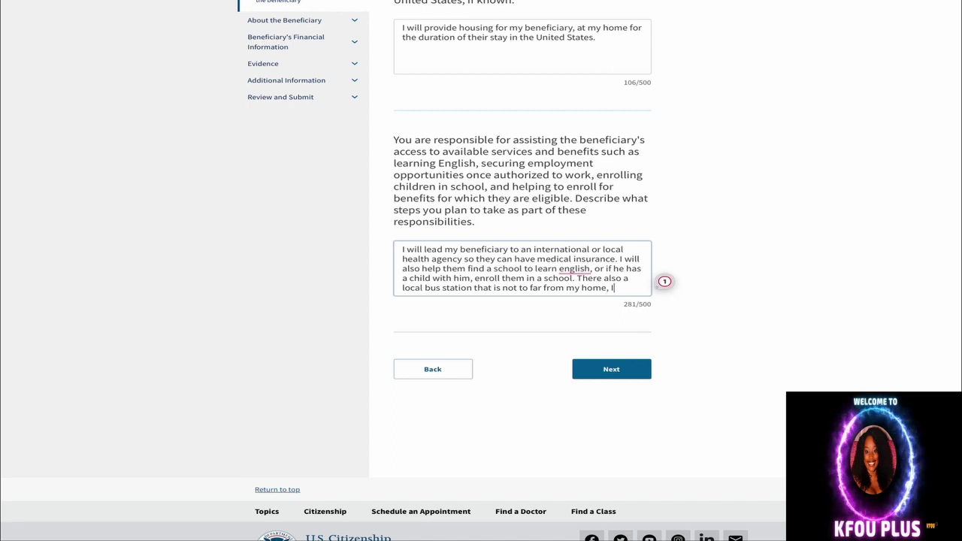
Finish the bus station sentence with "I will give them access to sign up for a bus pass.".
type("will tak")
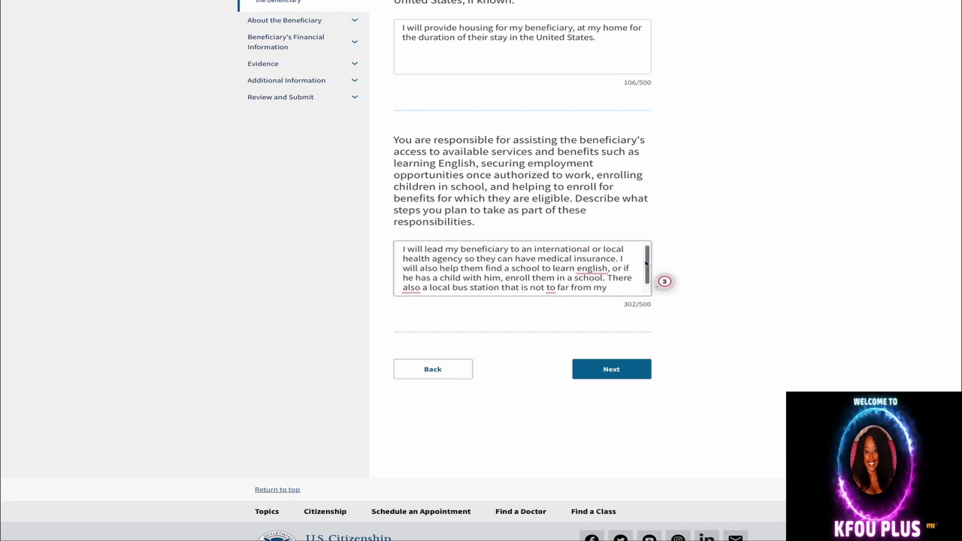
scroll(649, 285, "down", 1)
type("s ")
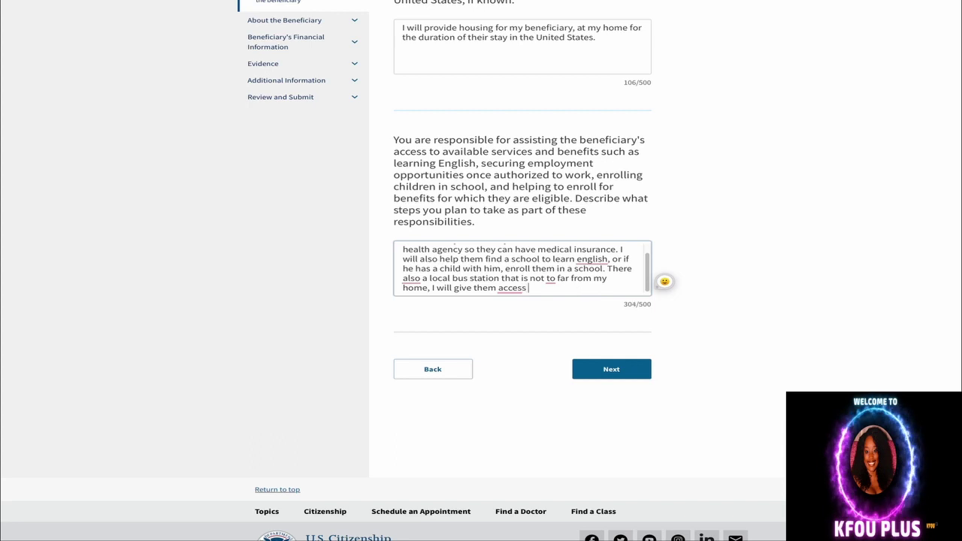
type("to sign up for a ")
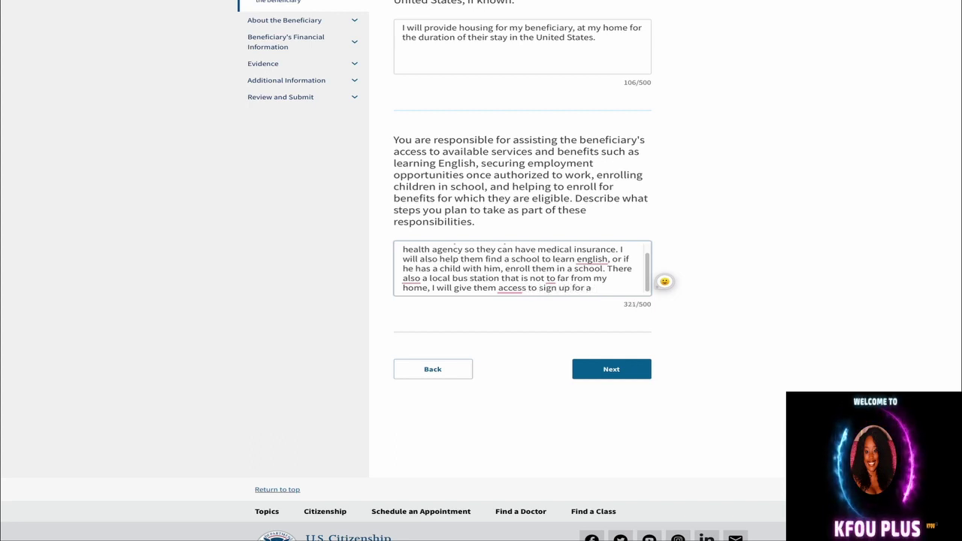
type("bus pass")
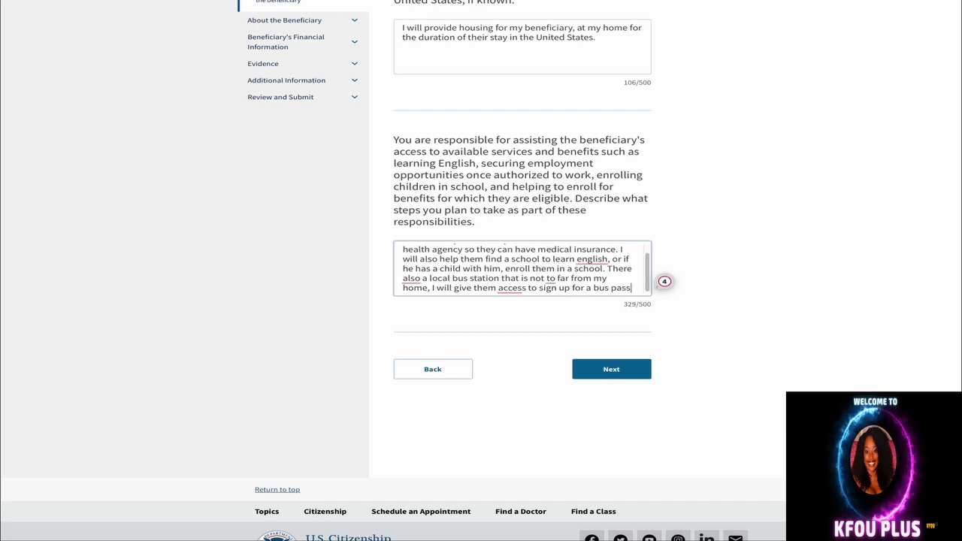
type(".")
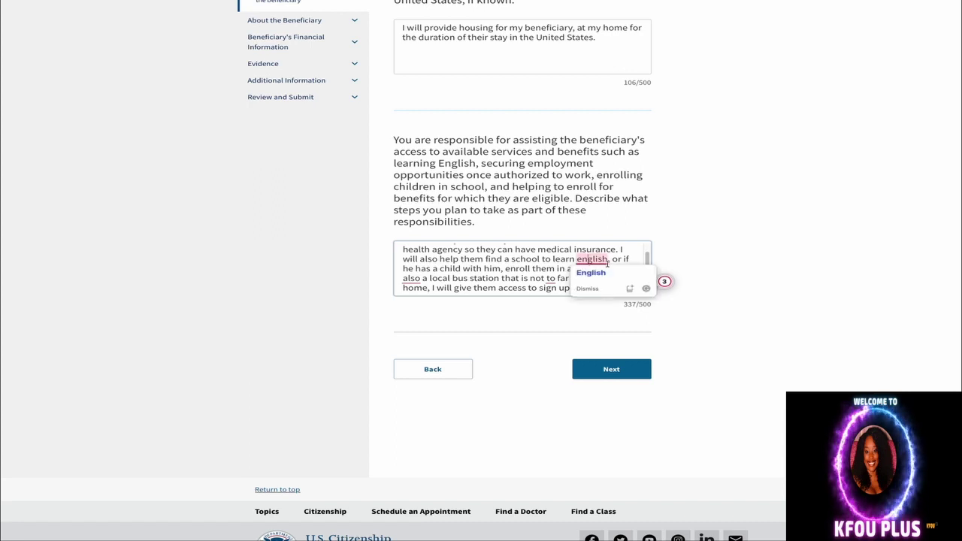
Accept the writing suggestions that capitalize "English" and change "also" to "is also" in the services and benefits answer.
left_click(602, 272)
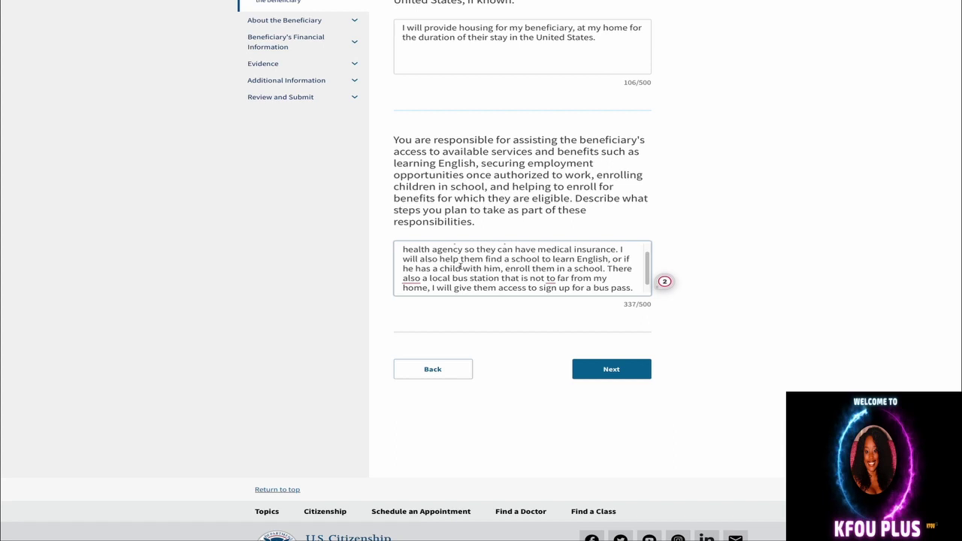
left_click(420, 279)
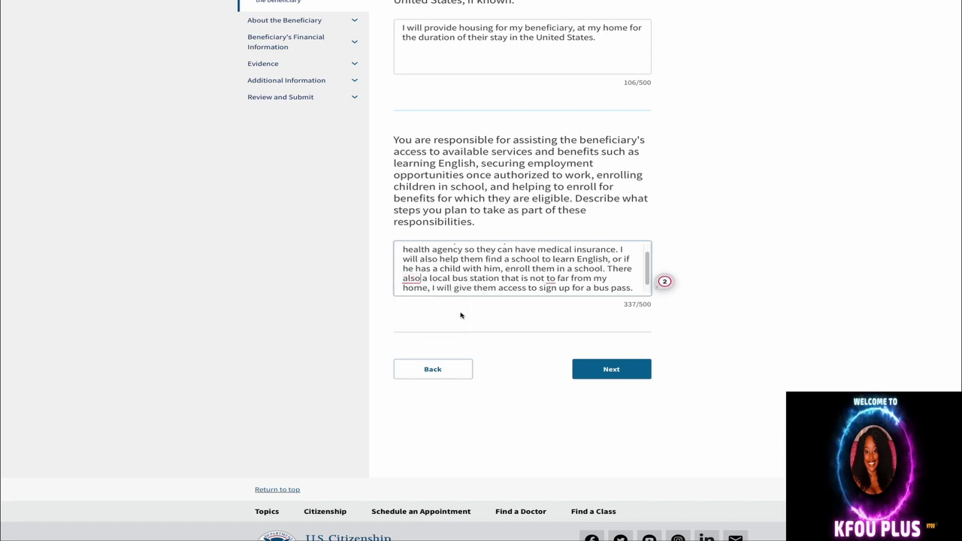
mouse_move(418, 278)
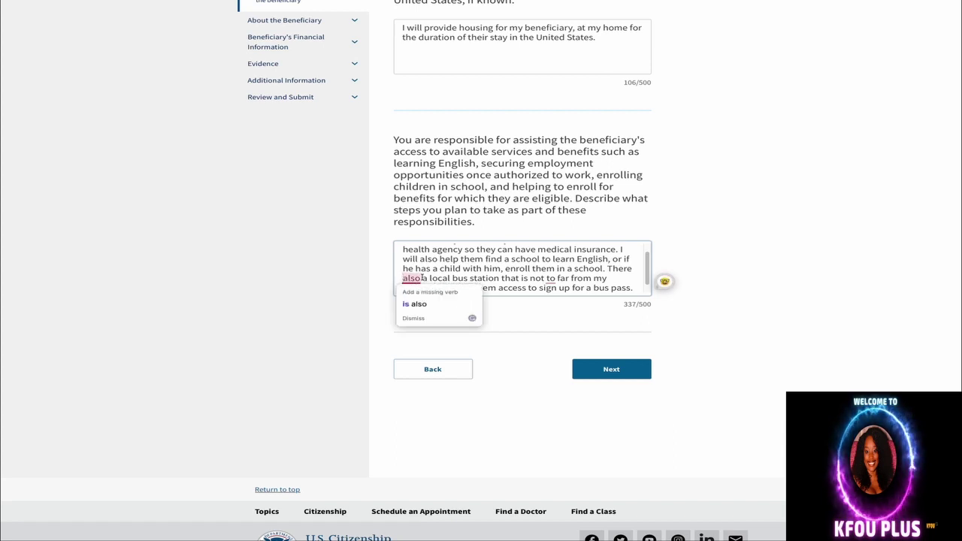
left_click(414, 304)
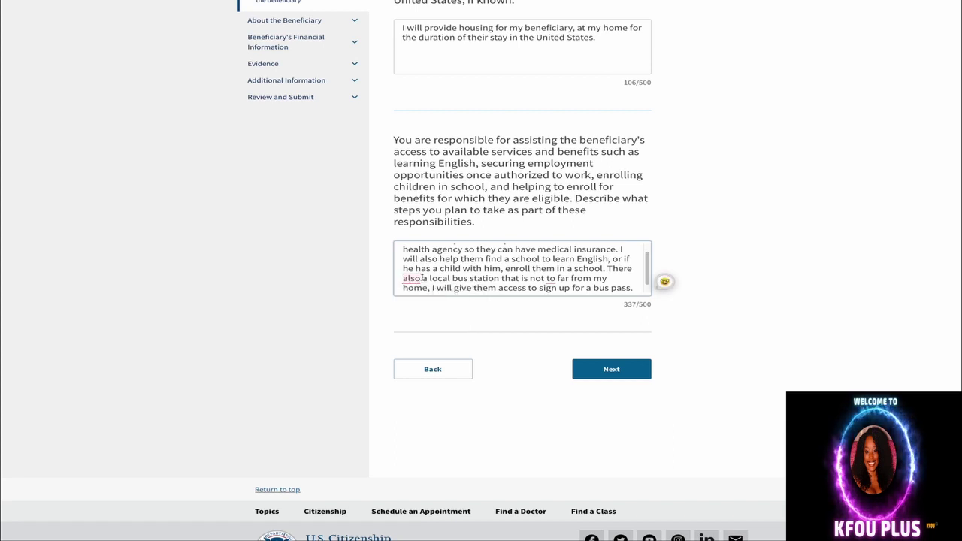
Correct "to" to "too" in "not too far from my home" and return to the end of the services and benefits answer.
left_click(565, 288)
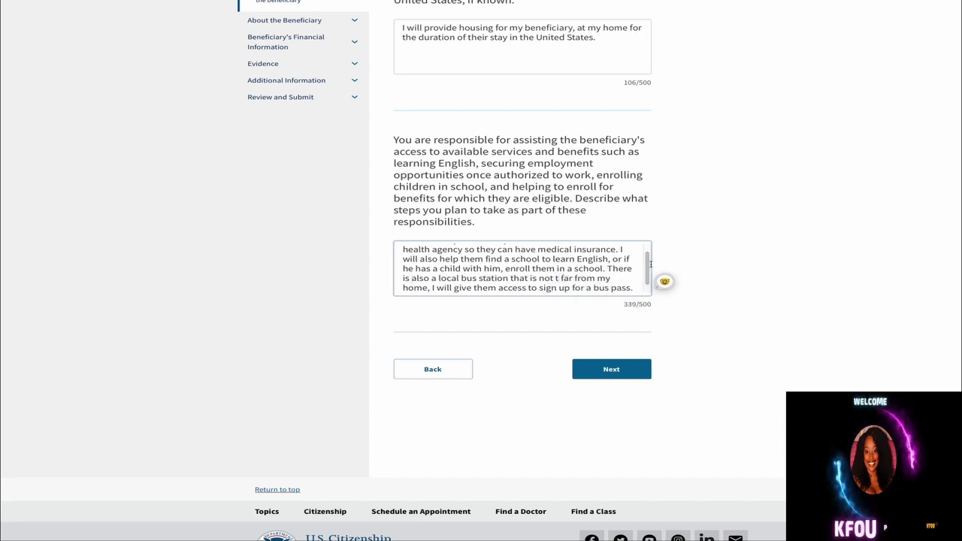
type("oo")
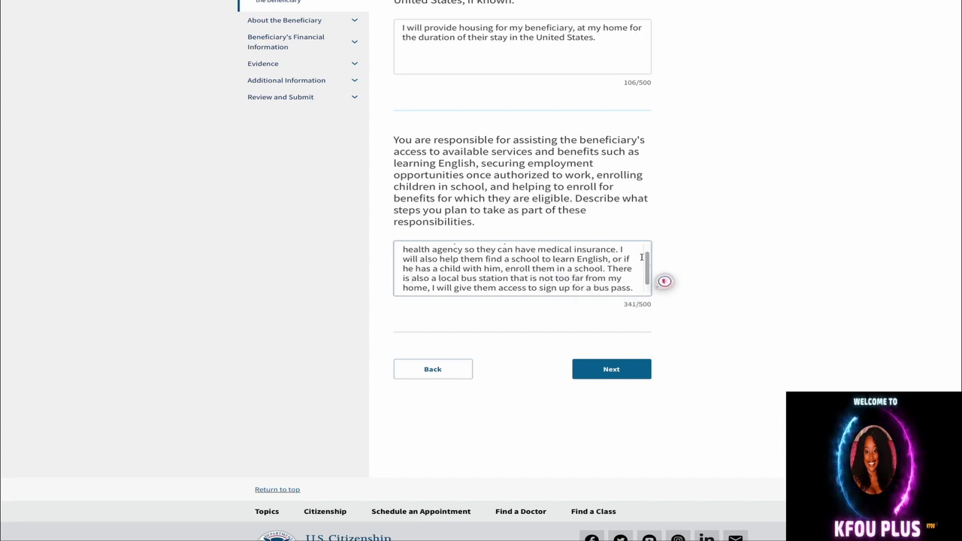
left_click_drag(648, 260, 654, 275)
left_click(479, 287)
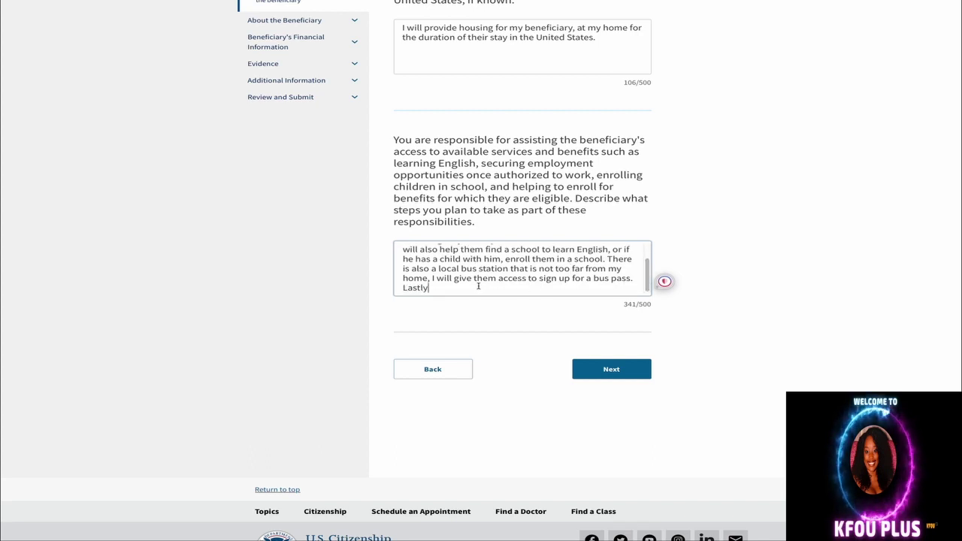
Continue the "Lastly" sentence with ", whenever they have authorization to work, i" in the services and benefits answer.
type(", wh")
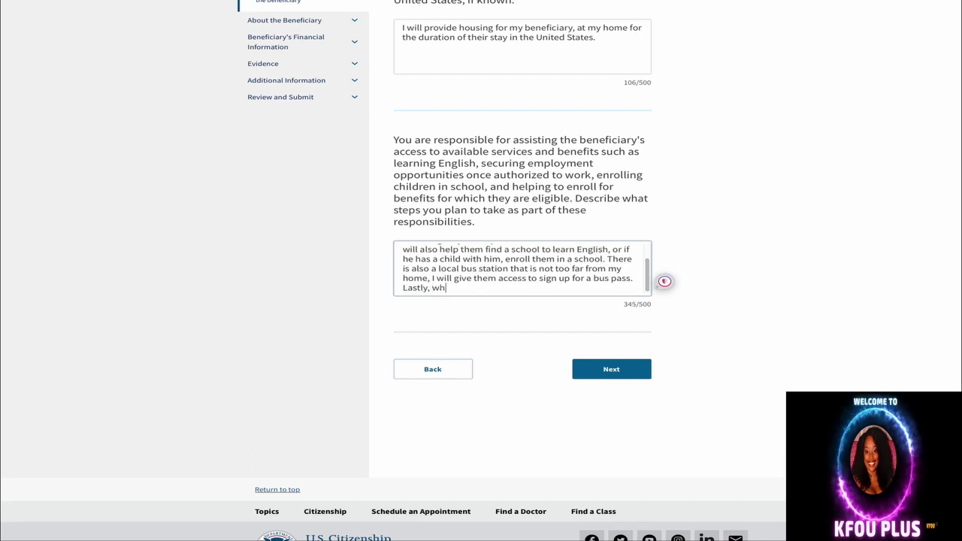
type("eneve")
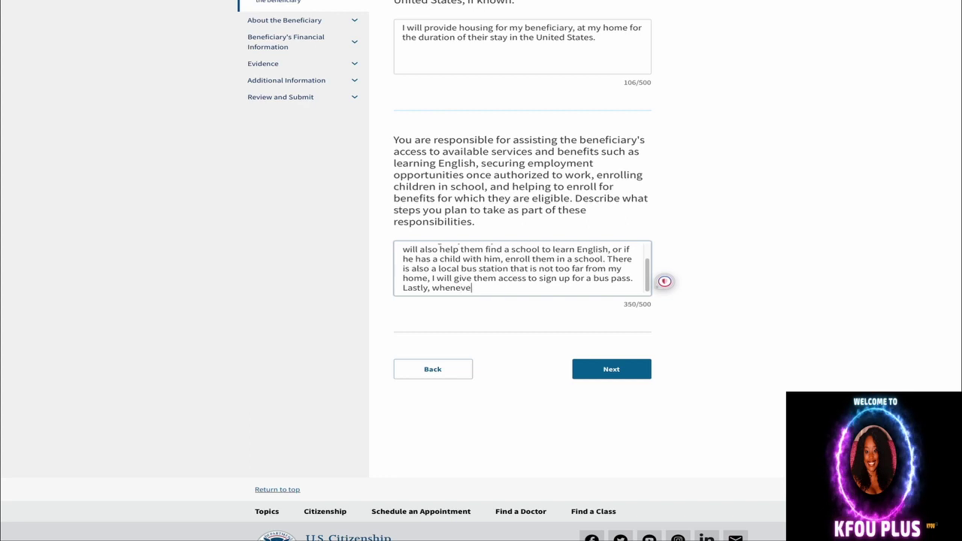
type("r they have ")
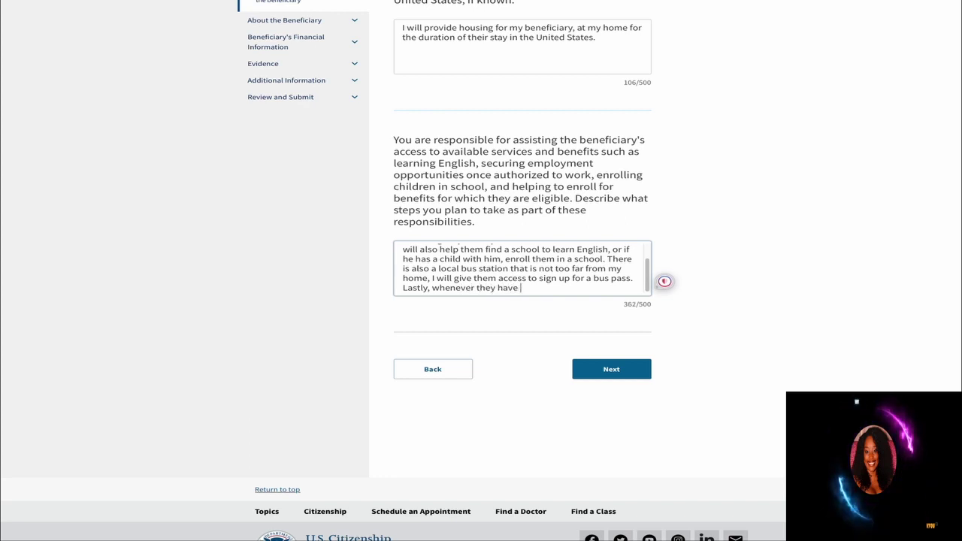
type("authori")
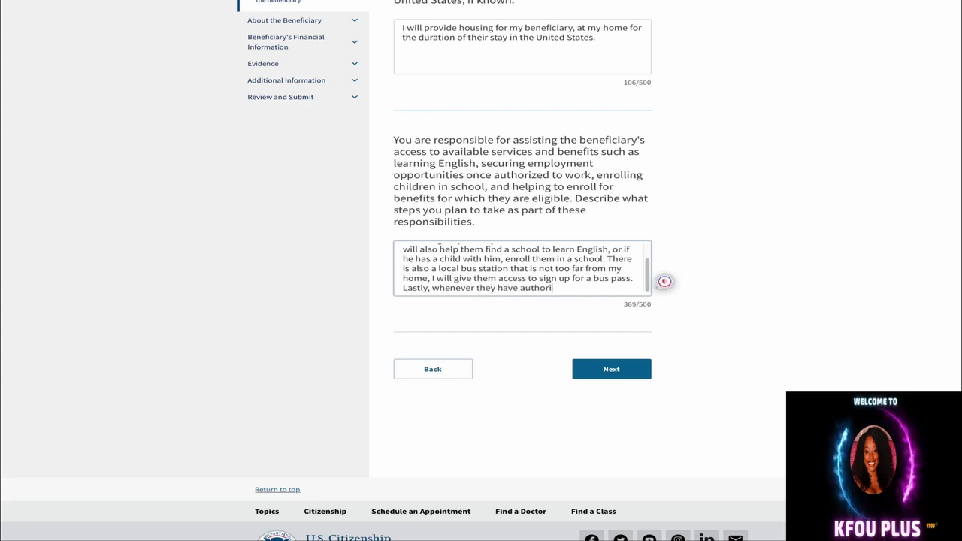
type("zation to ")
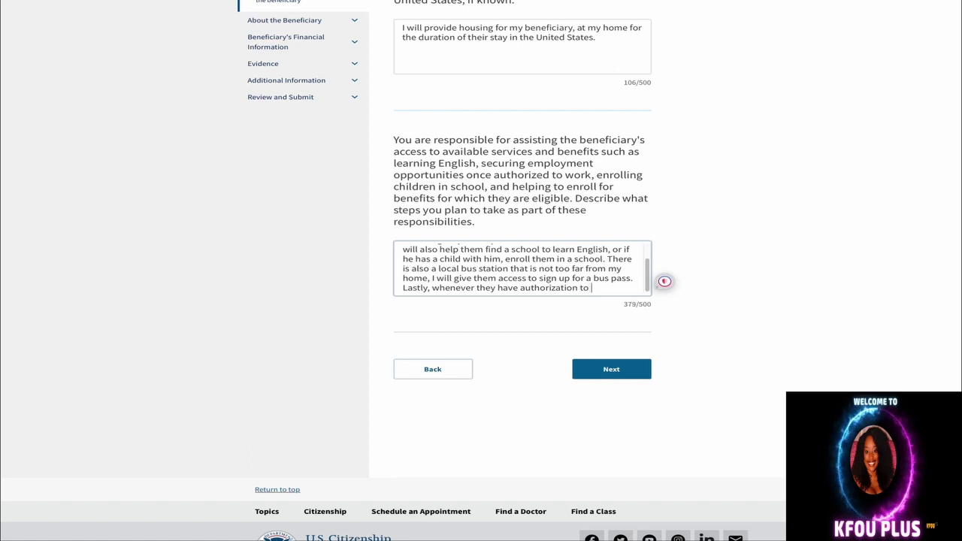
type("work, i ")
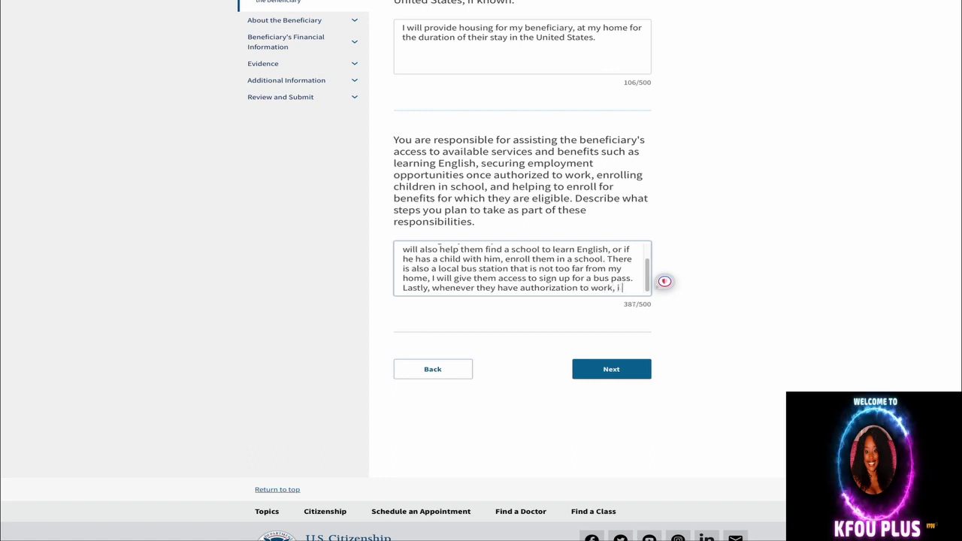
Finish the work authorization sentence with "will help them find employment to work.".
type("w")
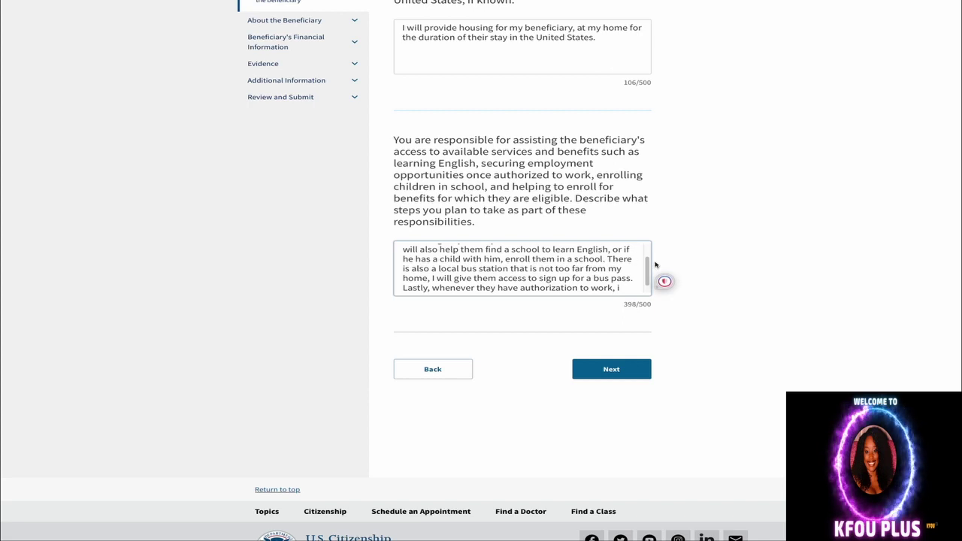
left_click_drag(633, 264, 403, 264)
scroll(605, 283, "down", 1)
left_click(604, 284)
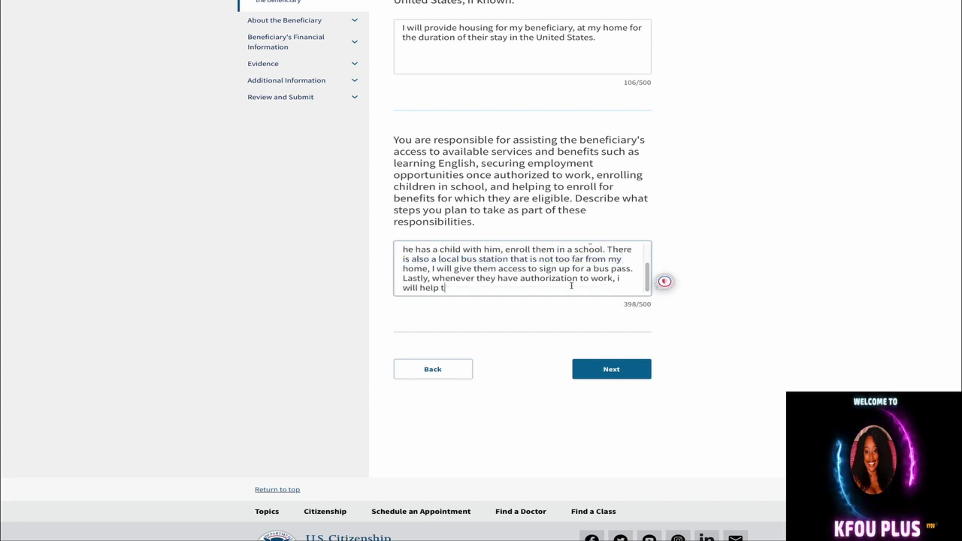
type("hem ")
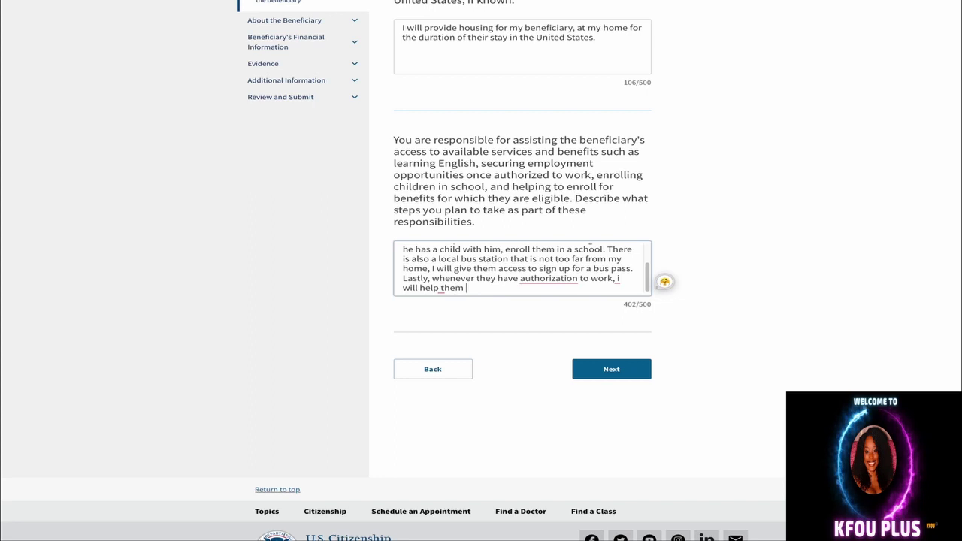
type("find e")
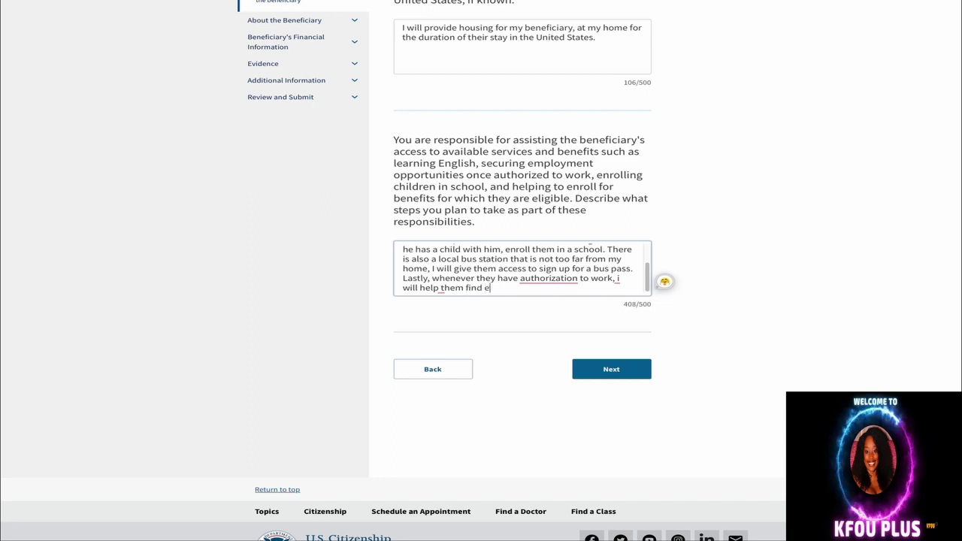
type("mploymen")
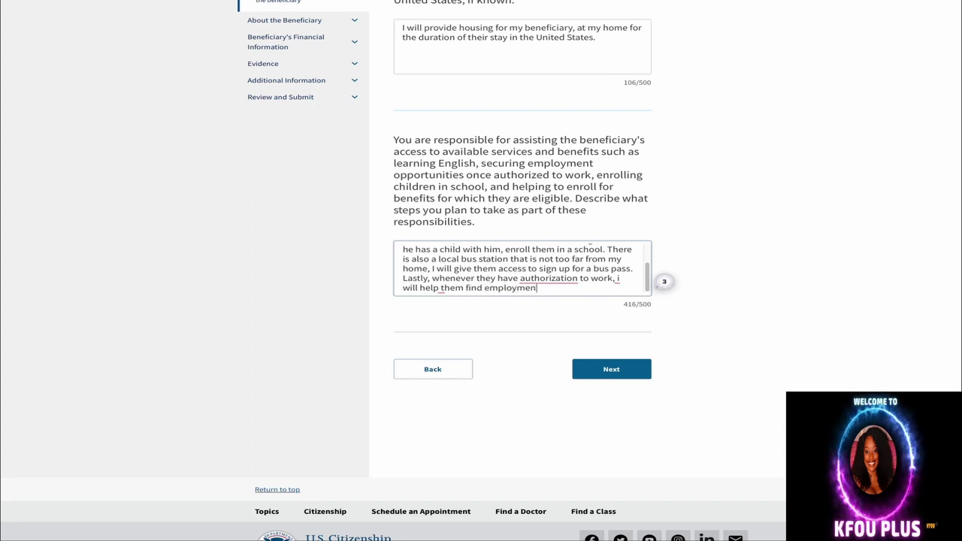
type("t to work.")
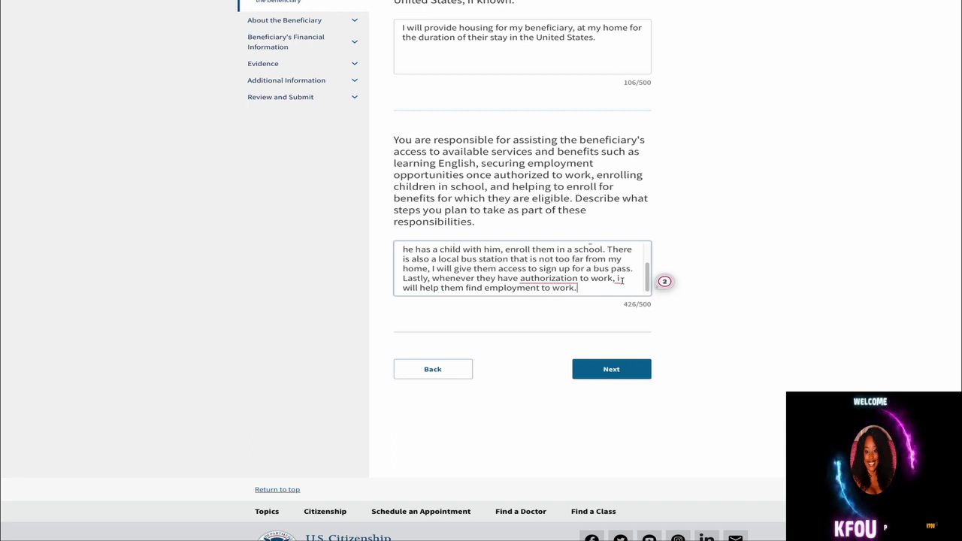
Accept the writing suggestions that add "the" before "authorization" and capitalize "I" in the last sentence.
left_click(558, 278)
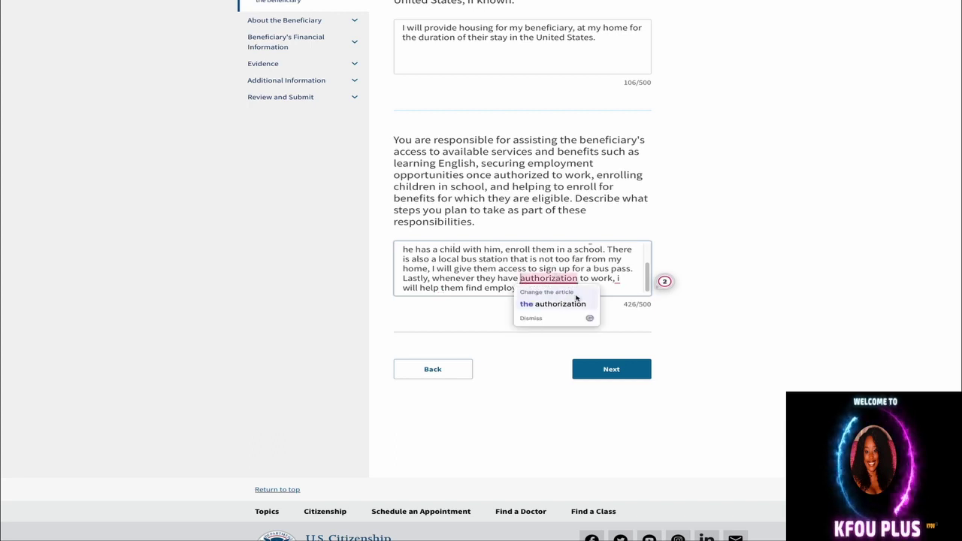
left_click(575, 301)
left_click(626, 293)
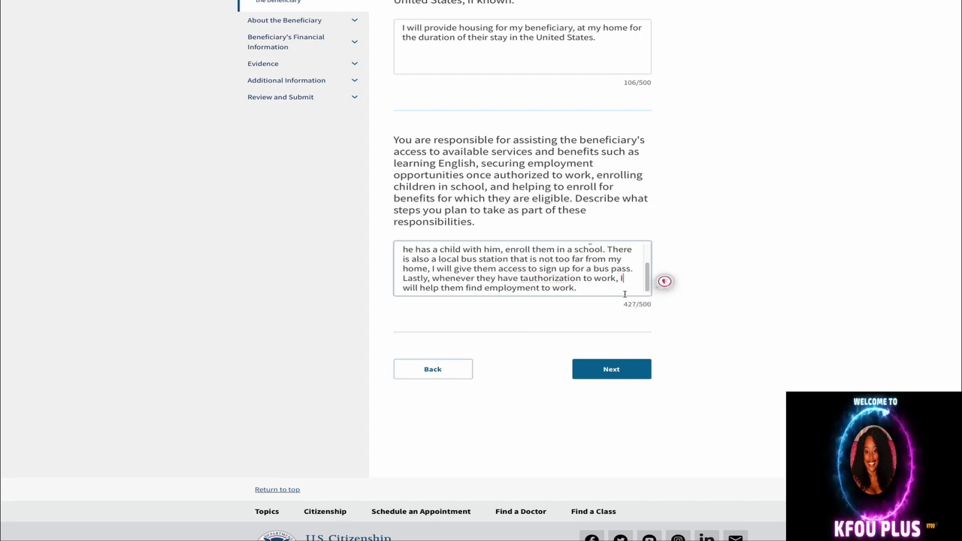
Replace the misspelled word "tauthorization" in the last sentence with "authorize".
mouse_move(559, 278)
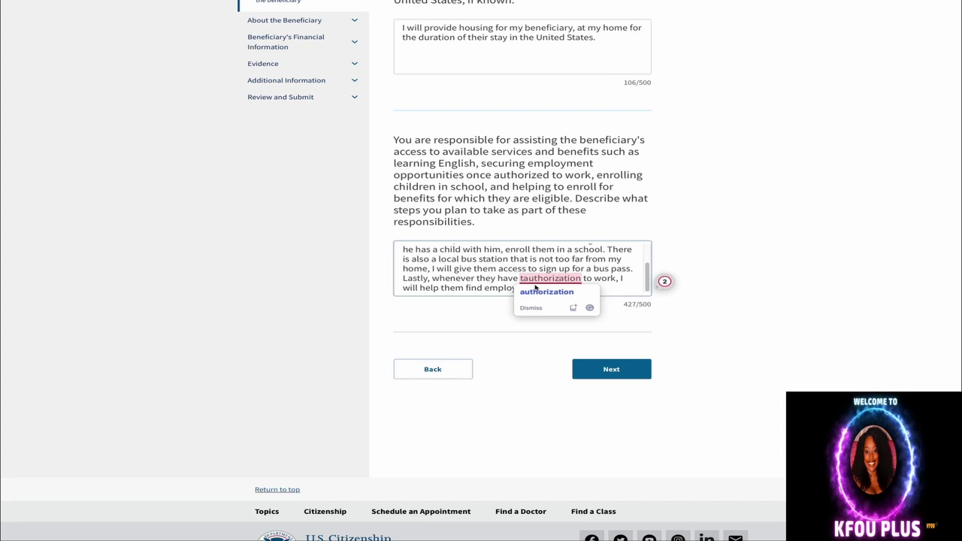
double_click(532, 279)
type("a")
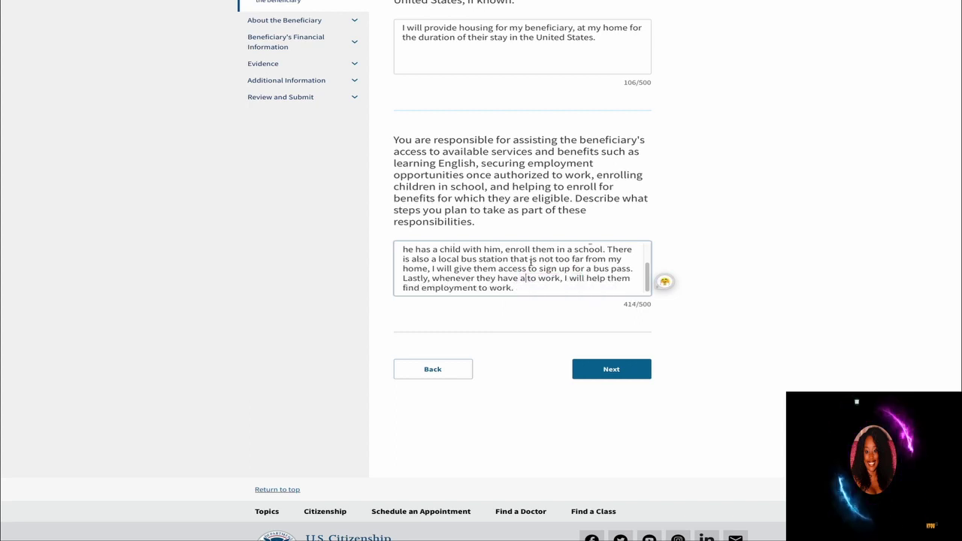
type("uthori")
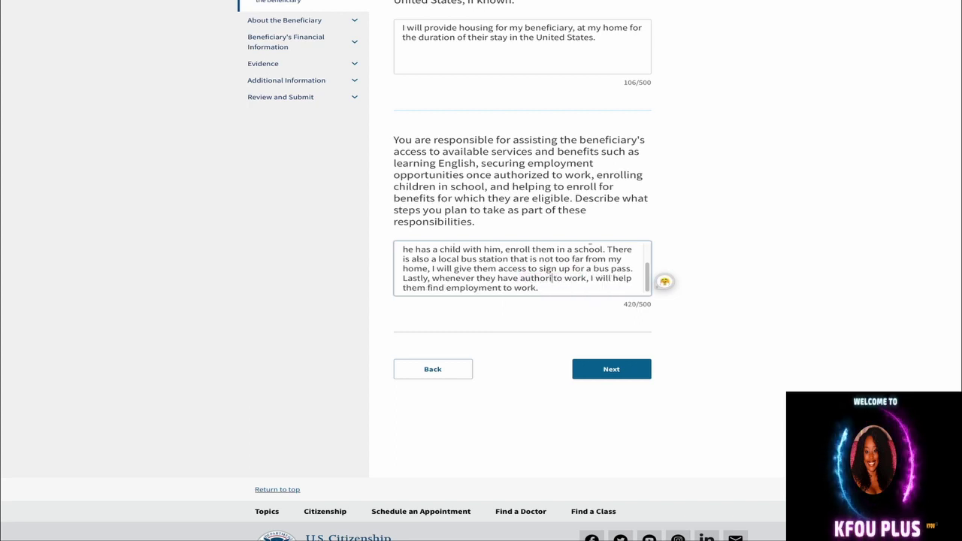
type("z")
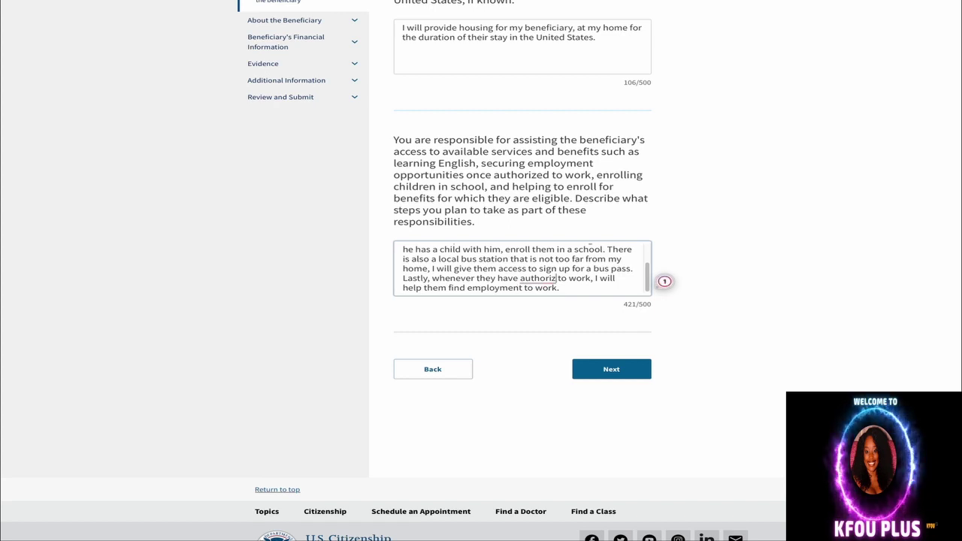
type("e")
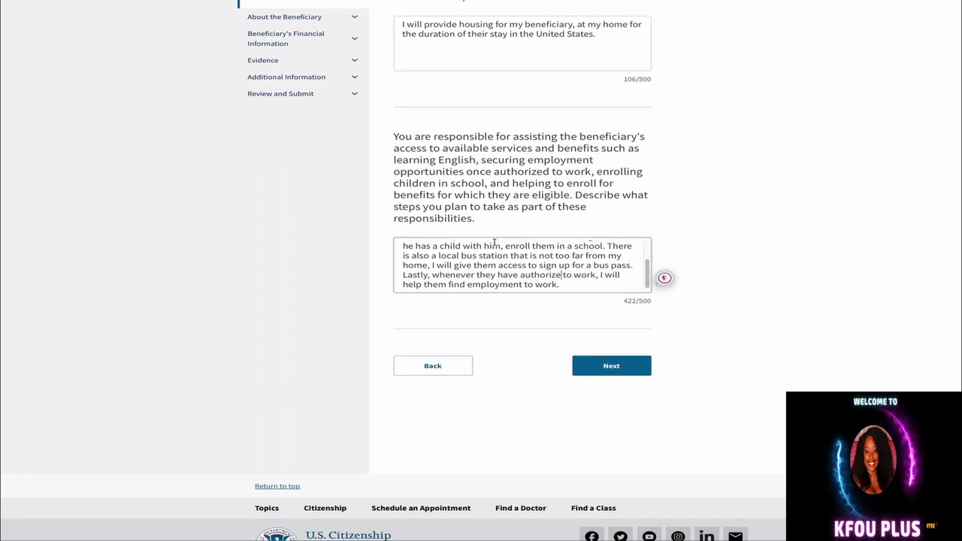
Review the living needs, housing and services answers and continue to the next page of the form.
scroll(599, 267, "up", 5)
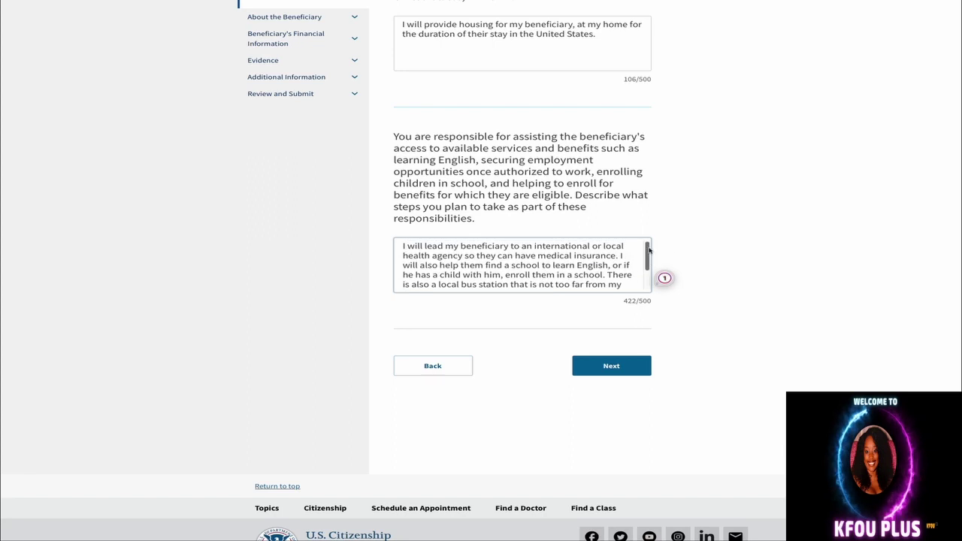
scroll(693, 293, "up", 2)
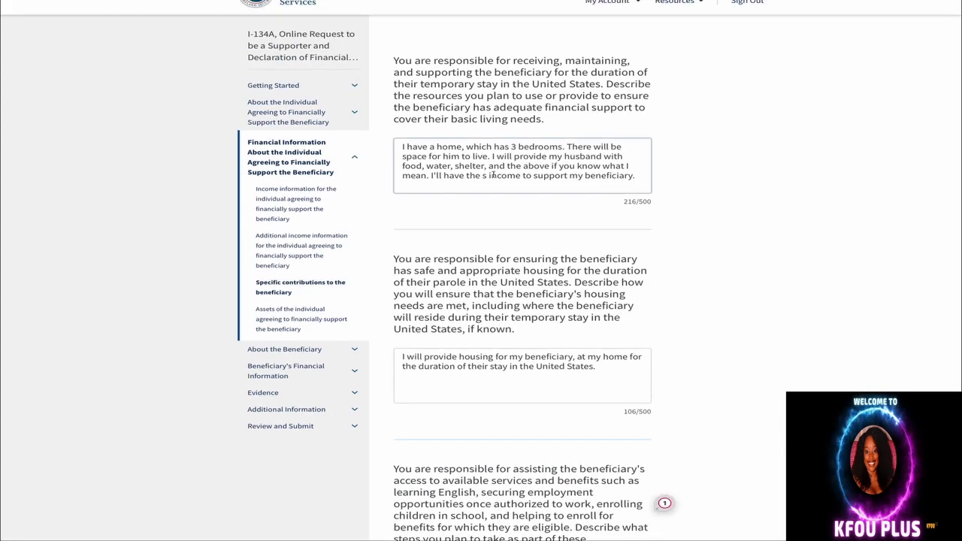
scroll(512, 349, "down", 1)
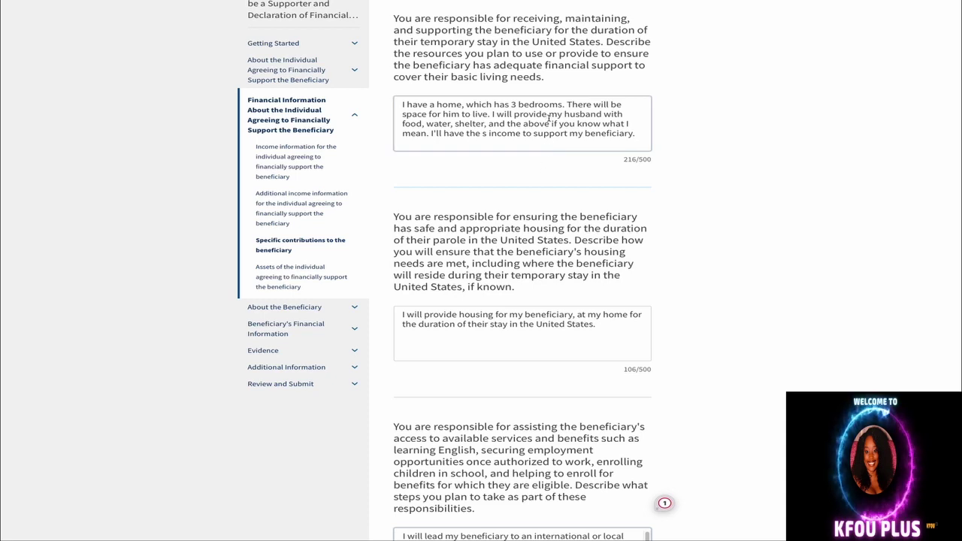
scroll(601, 200, "down", 2)
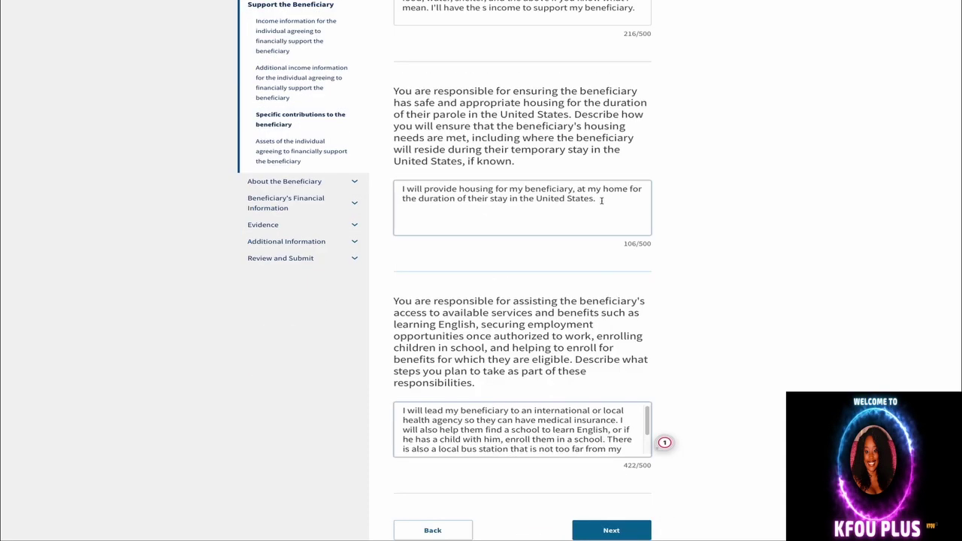
scroll(943, 281, "down", 1)
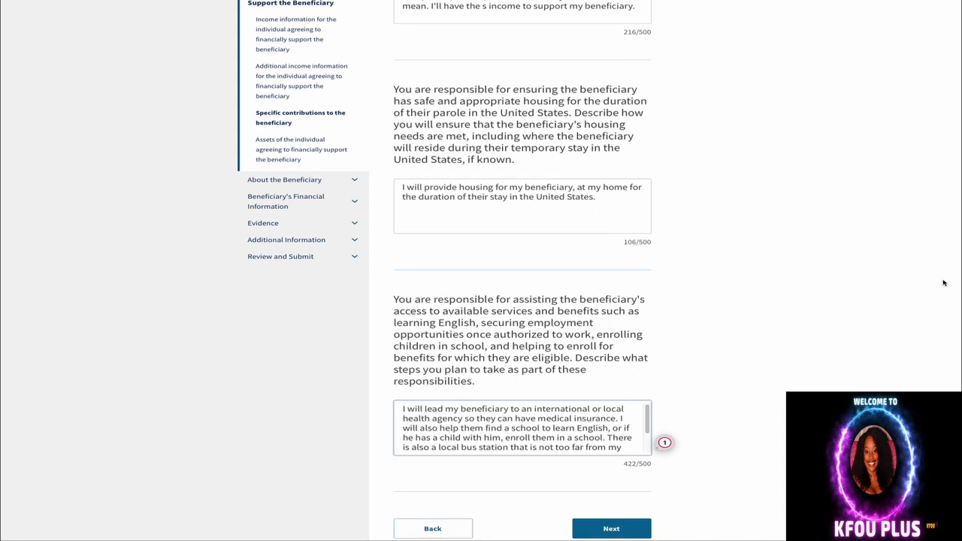
scroll(704, 389, "down", 1)
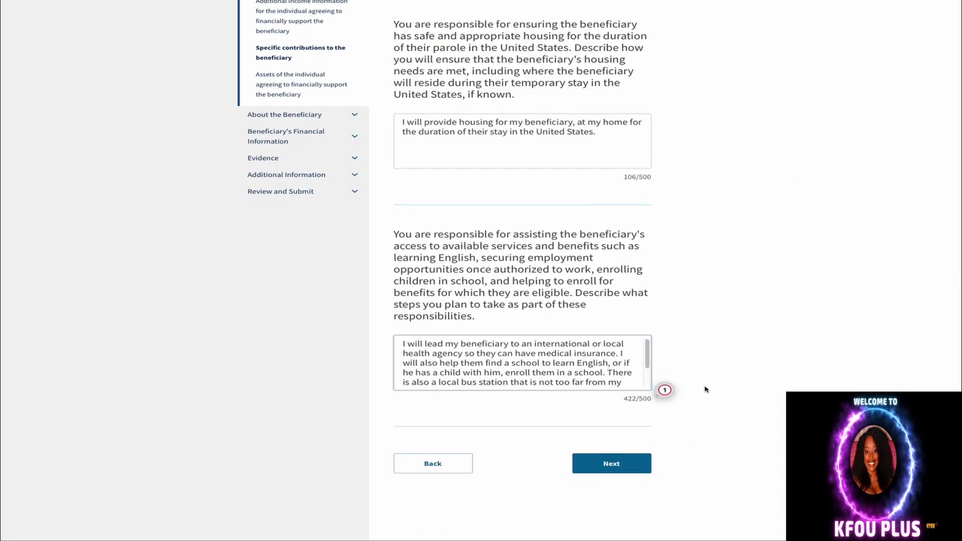
left_click(628, 462)
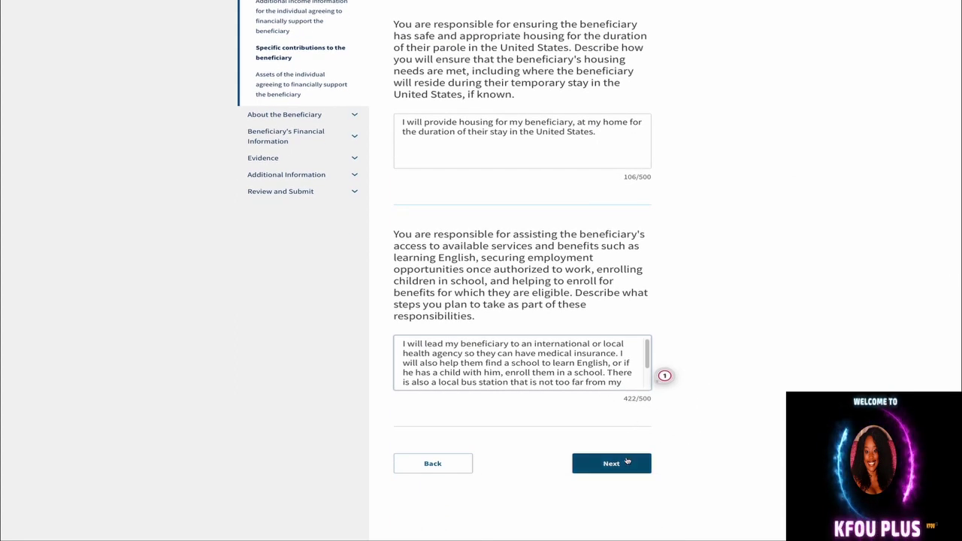